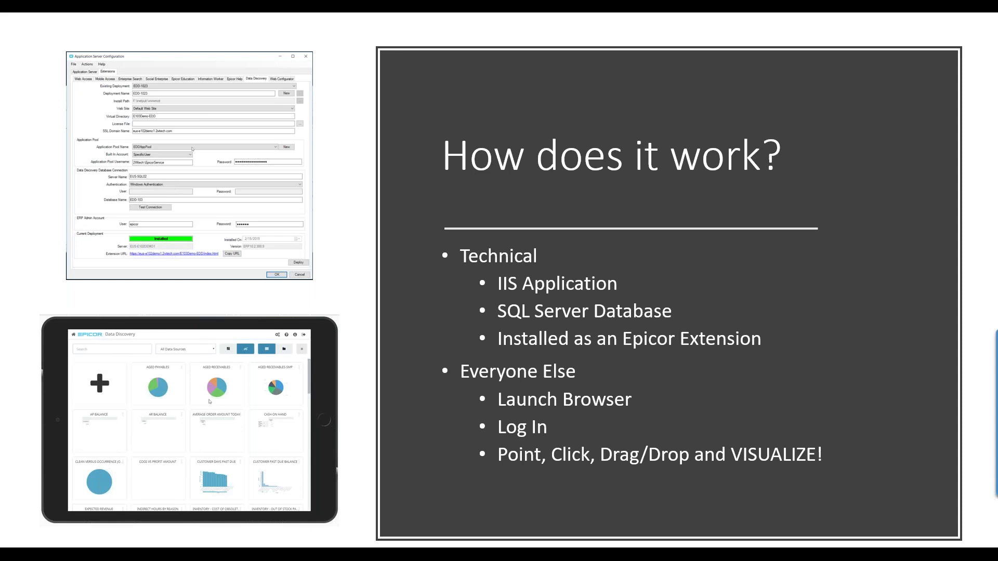
Advance the slideshow to the 'Demo of Epicor Data Discovery' slide
{"action": "key", "text": "Right"}
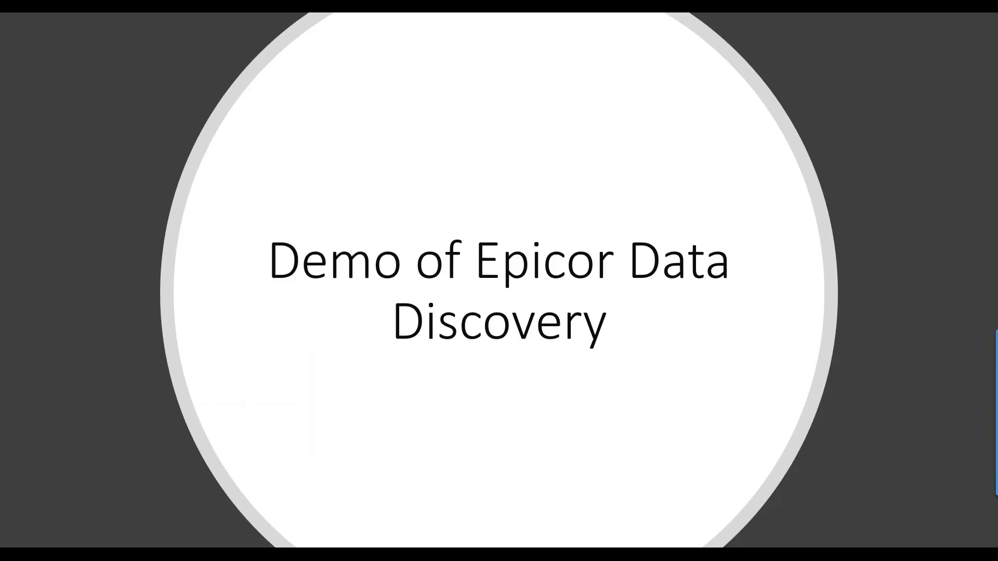
Advance to the 'What does it cost?' slide, then reposition the browser window showing the sign-in page
{"action": "key", "text": "Right"}
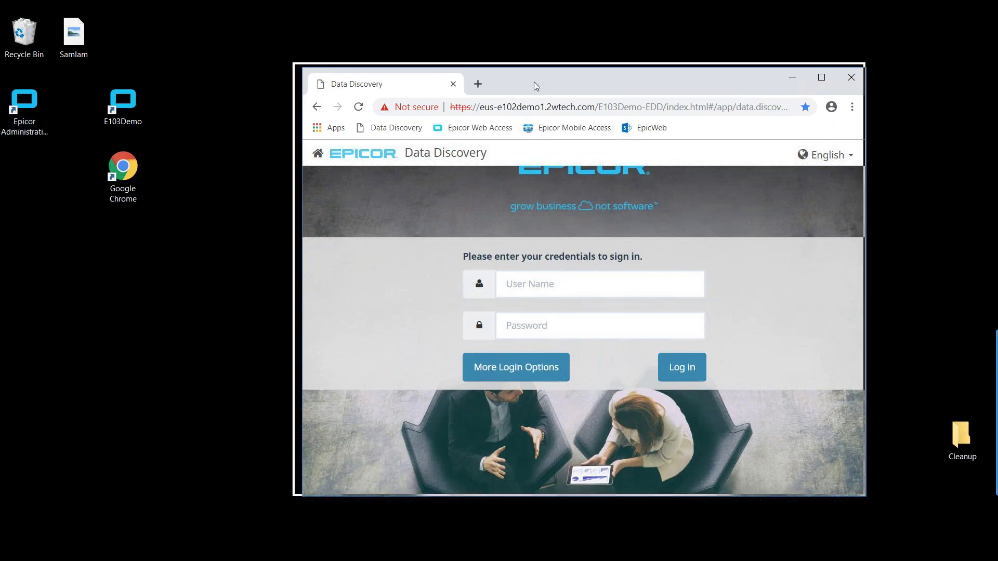
{"action": "left_click_drag", "start_coordinate": [534, 82], "coordinate": [511, 75]}
Maximize Chrome and sign in to Data Discovery with the account user name and password
{"action": "key", "text": "super+Up"}
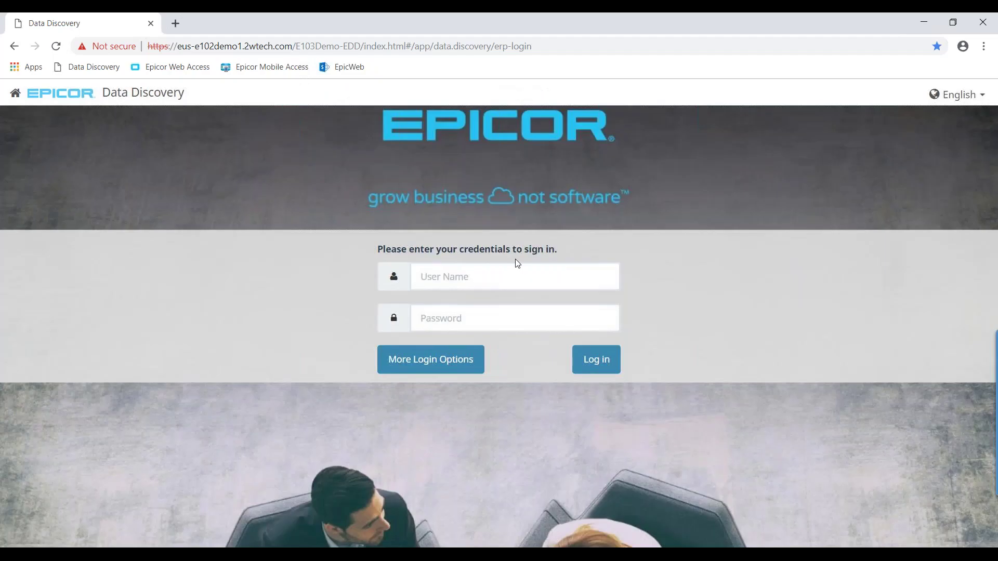
{"action": "left_click", "coordinate": [451, 277]}
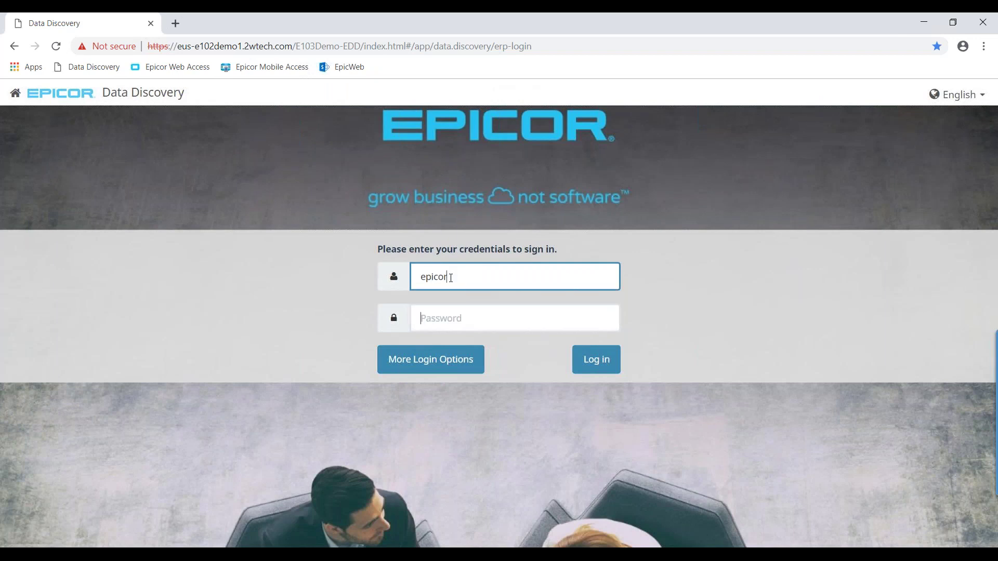
{"action": "key", "text": "Tab"}
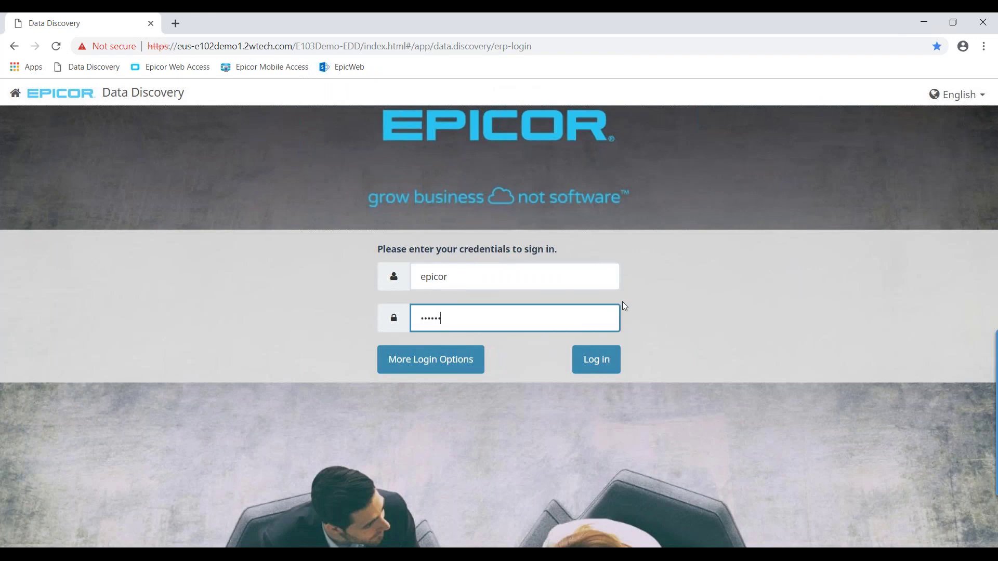
{"action": "left_click", "coordinate": [590, 359]}
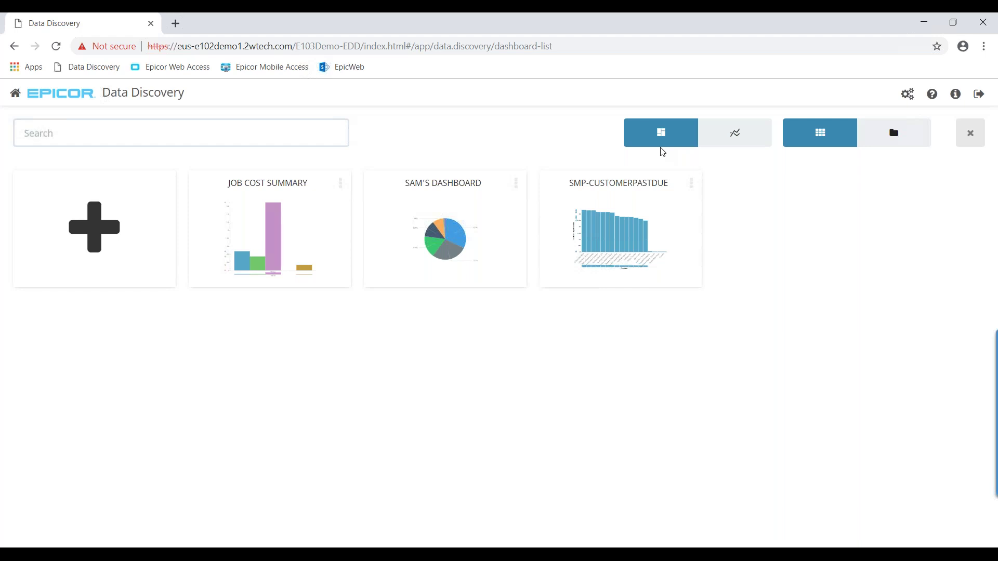
{"action": "left_click", "coordinate": [723, 141]}
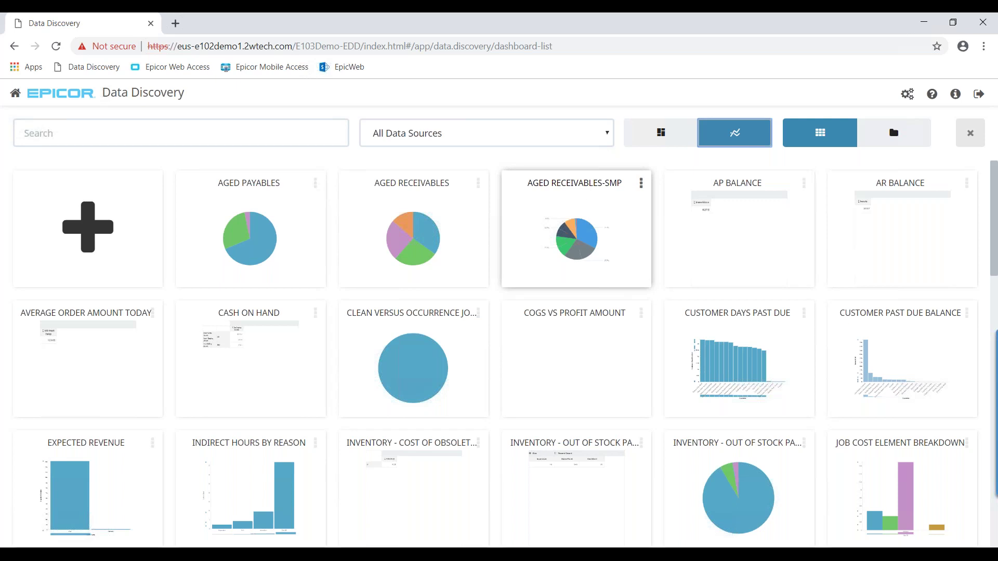
{"action": "left_click", "coordinate": [650, 135]}
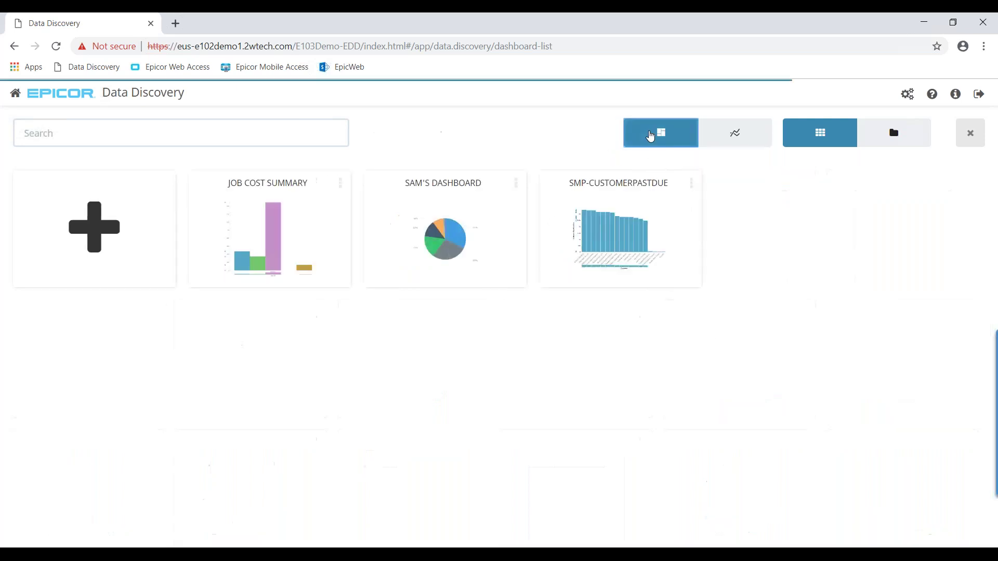
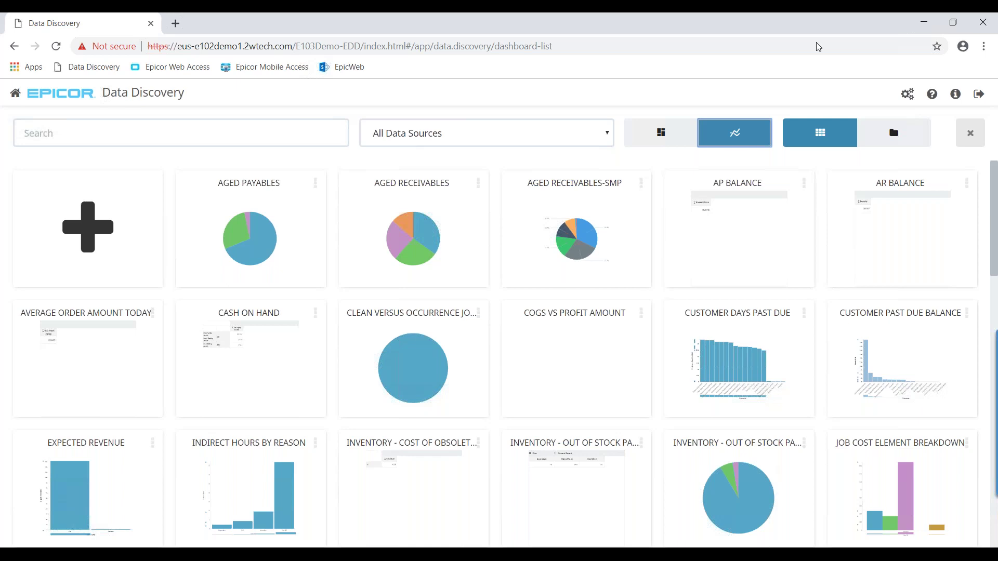
Scroll down the dashboard grid and open the SMP-ORDERS tile in the view editor
{"action": "left_click_drag", "start_coordinate": [994, 234], "coordinate": [994, 517]}
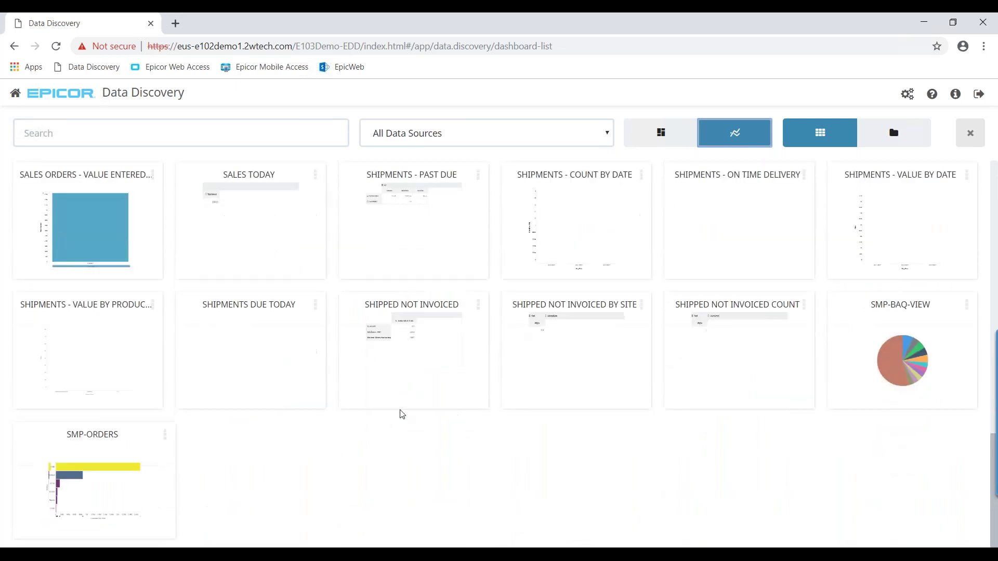
{"action": "left_click", "coordinate": [116, 447]}
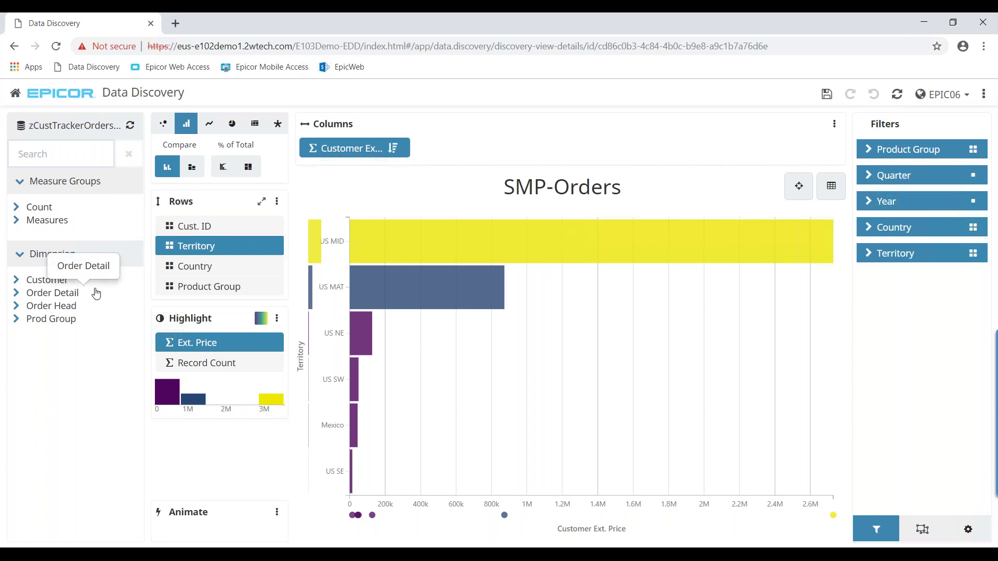
Switch the chart's rows through Cust. ID, Territory and Country, ending on Product Group
{"action": "mouse_move", "coordinate": [184, 248]}
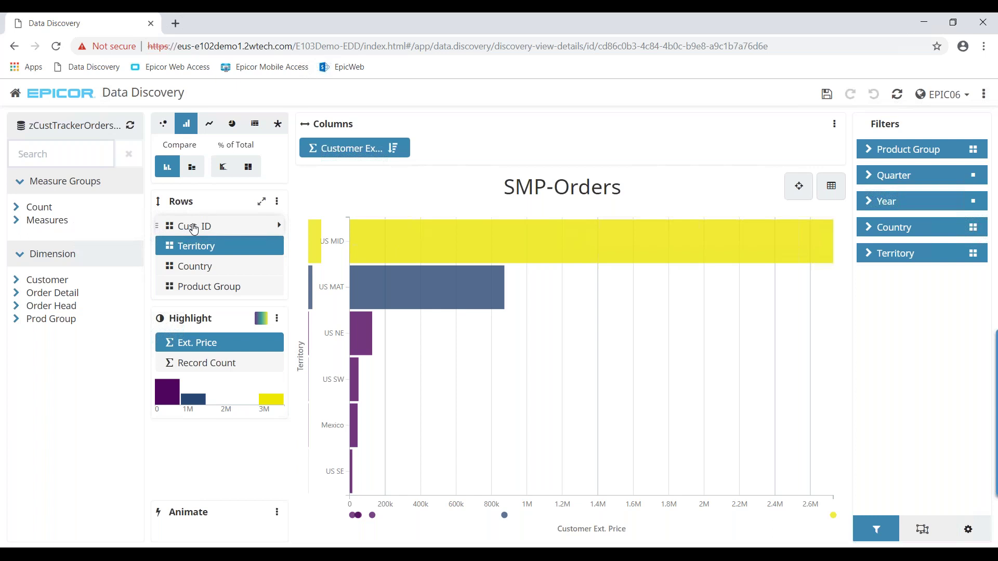
{"action": "mouse_move", "coordinate": [194, 228]}
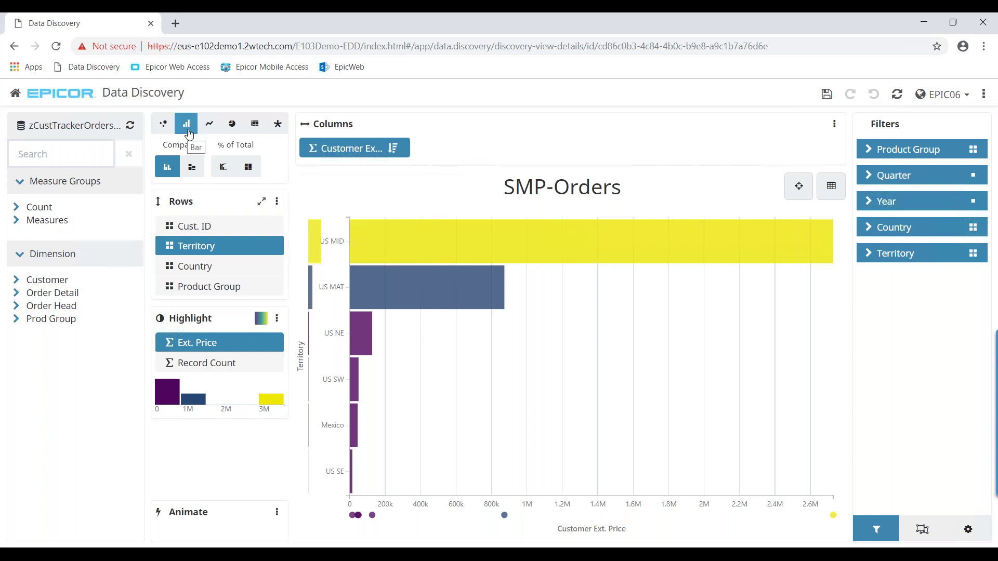
{"action": "left_click", "coordinate": [194, 229]}
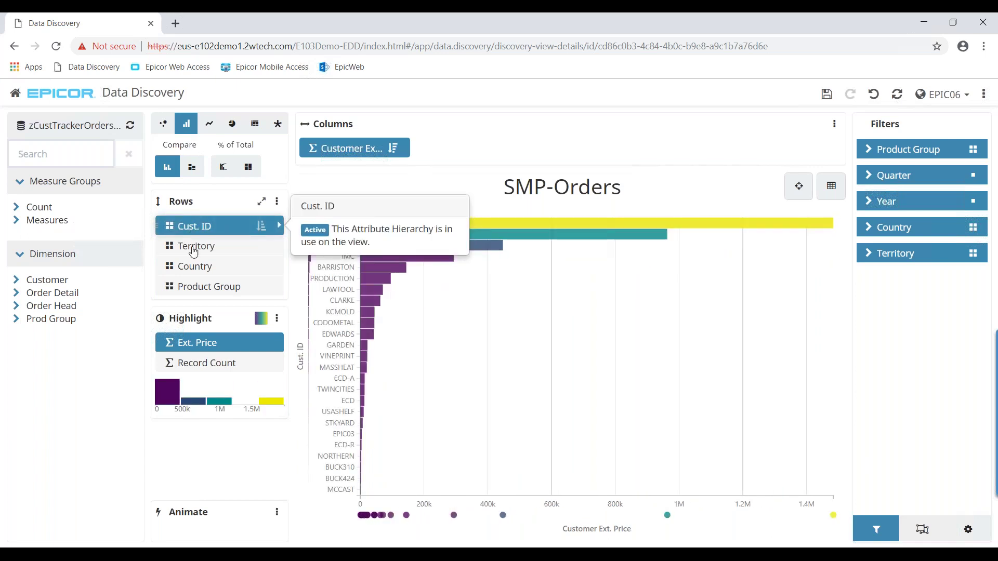
{"action": "left_click", "coordinate": [193, 253]}
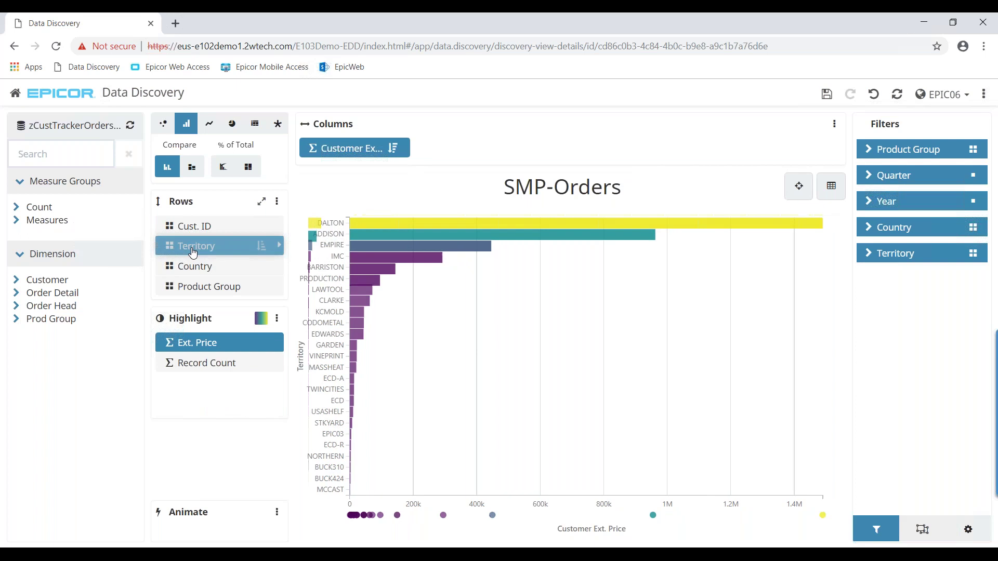
{"action": "left_click", "coordinate": [189, 270]}
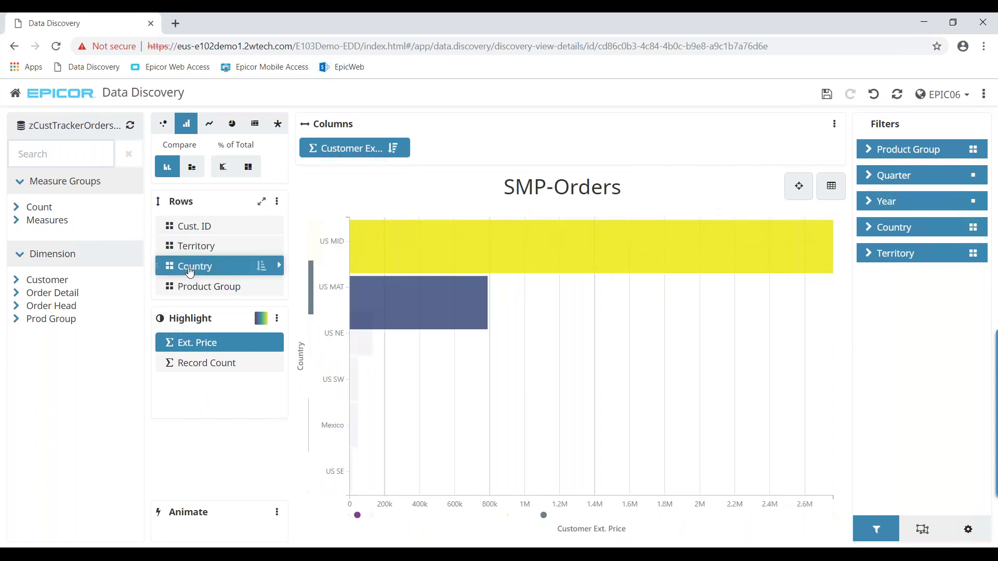
{"action": "left_click", "coordinate": [198, 288]}
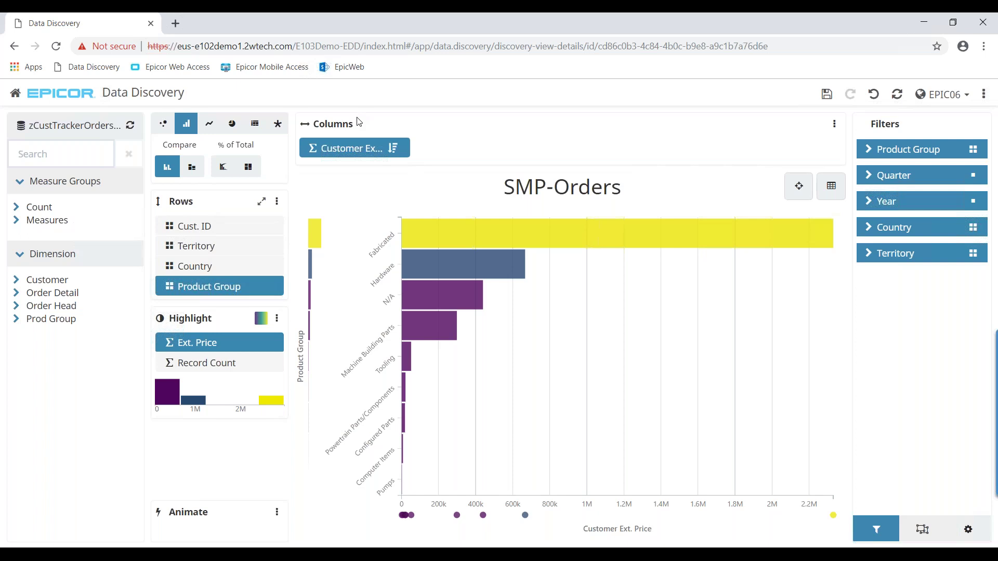
{"action": "mouse_move", "coordinate": [435, 223]}
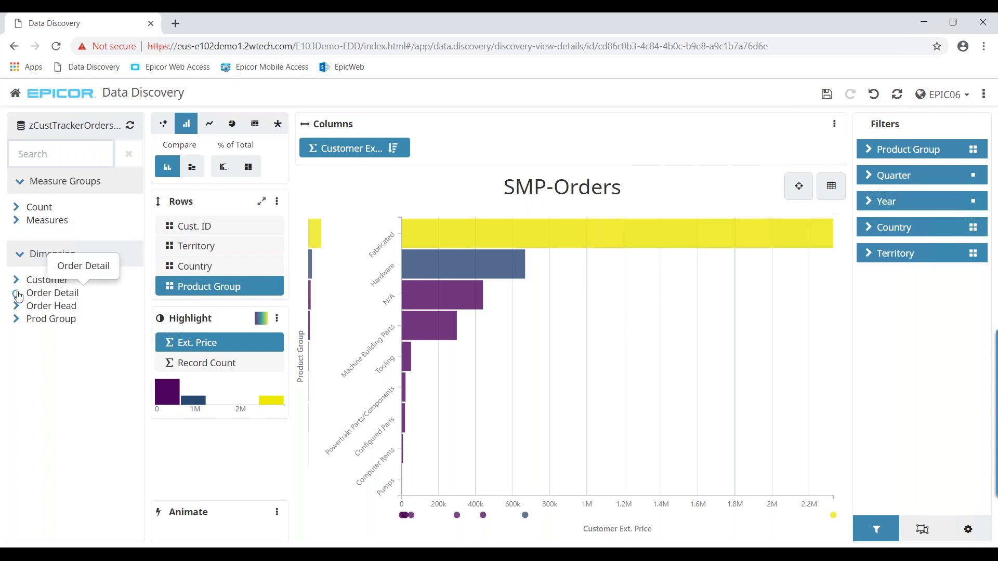
Expand the Order Detail fields and dismiss the Group field's add options without choosing
{"action": "left_click", "coordinate": [17, 296]}
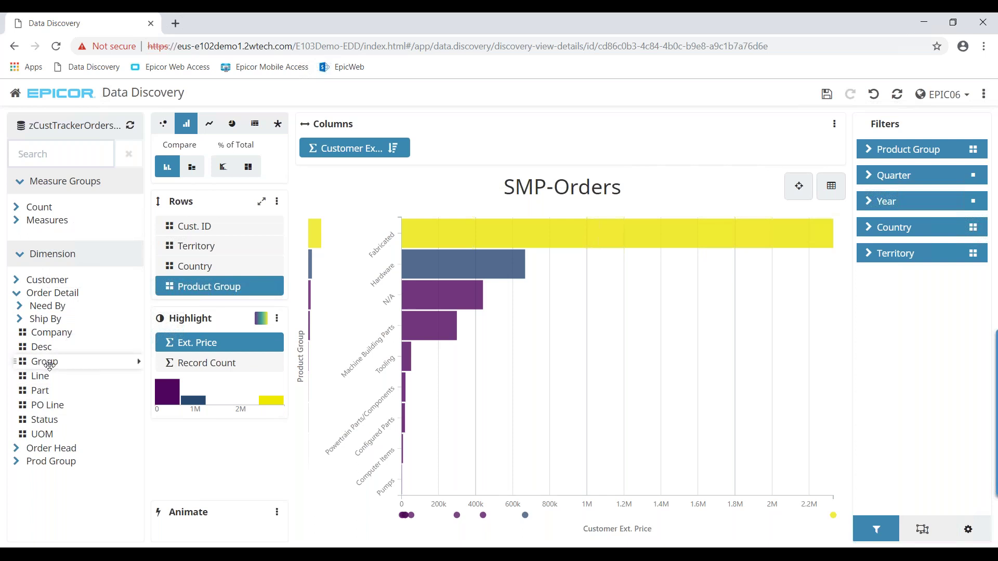
{"action": "left_click", "coordinate": [138, 365]}
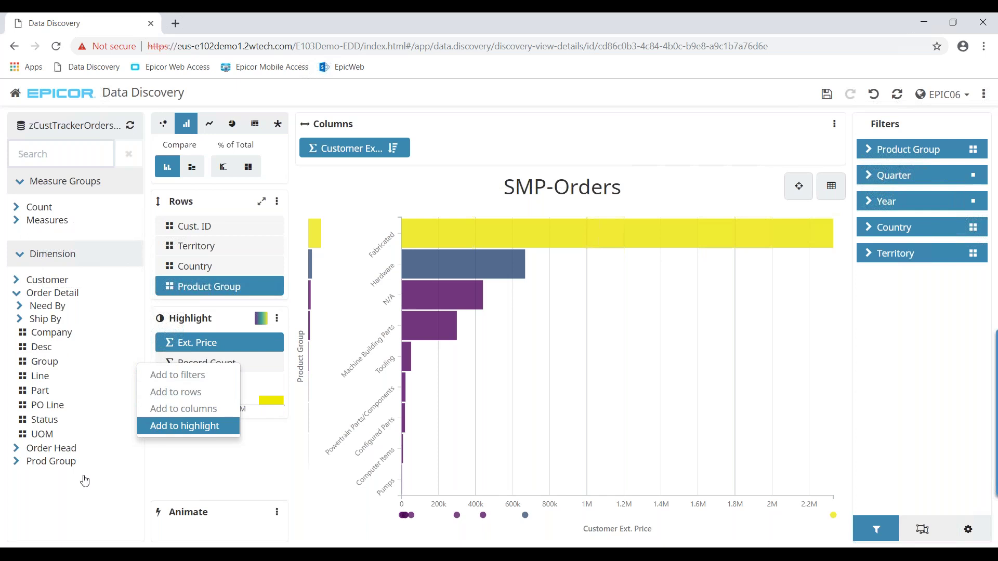
{"action": "left_click", "coordinate": [66, 494]}
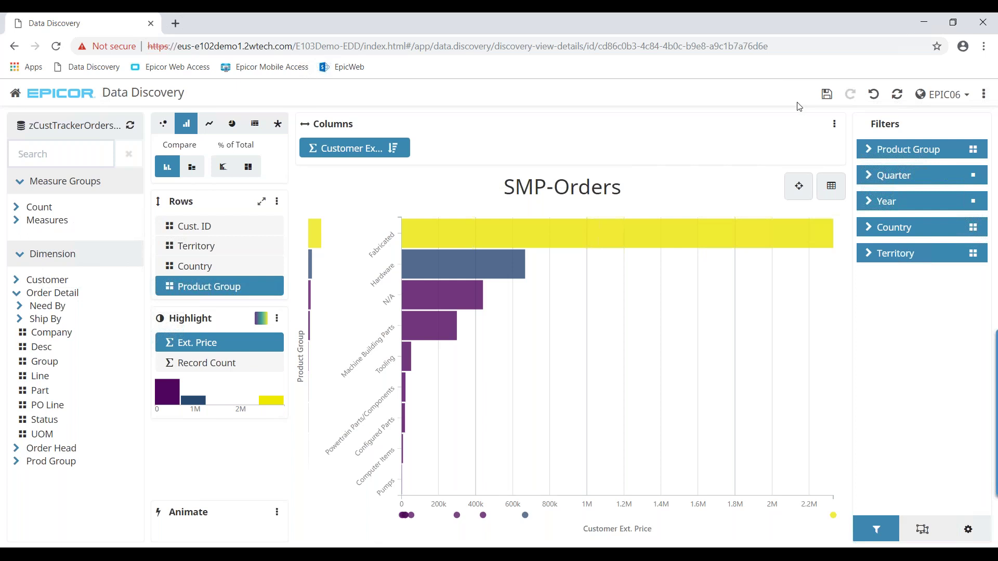
{"action": "mouse_move", "coordinate": [599, 234]}
Filter Country to Canada, Germany and USA, excluding Mexico, then inspect the Fabricated bar
{"action": "left_click", "coordinate": [867, 229]}
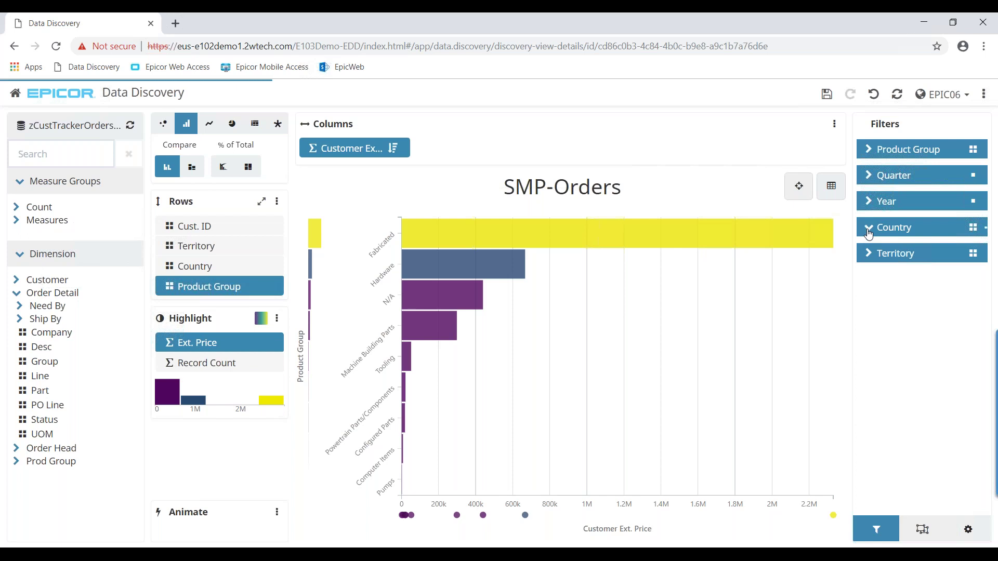
{"action": "left_click", "coordinate": [867, 248]}
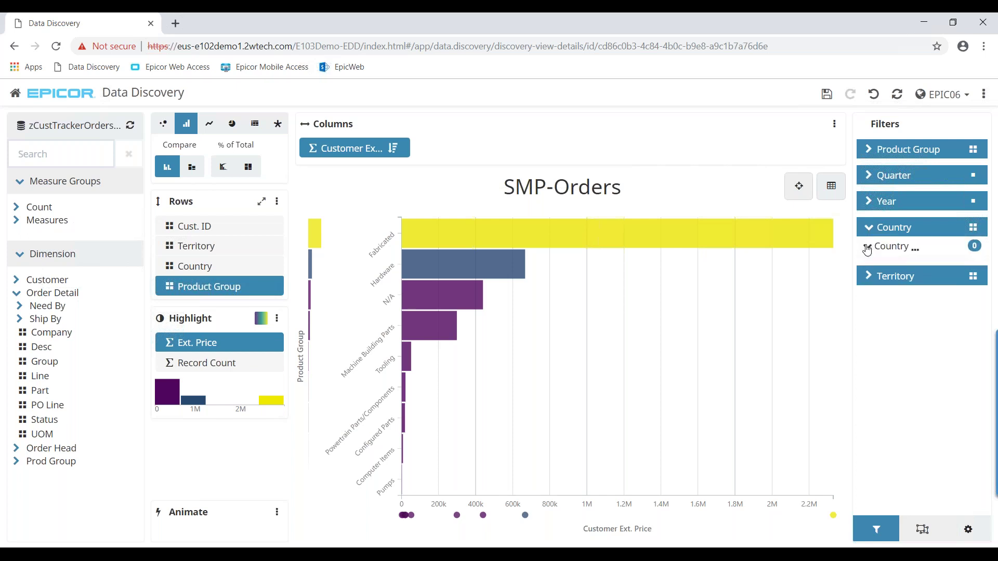
{"action": "left_click", "coordinate": [870, 289]}
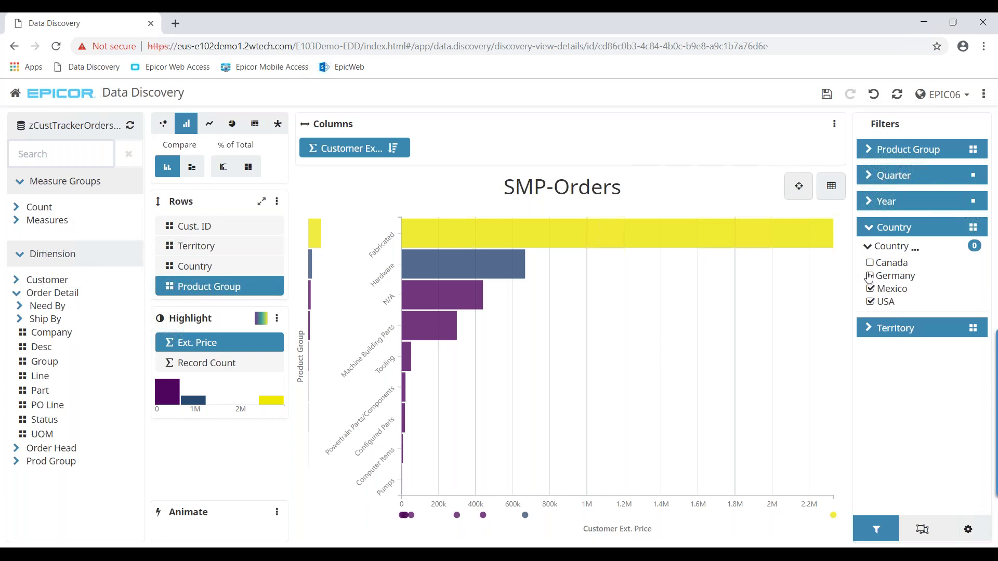
{"action": "left_click", "coordinate": [870, 264]}
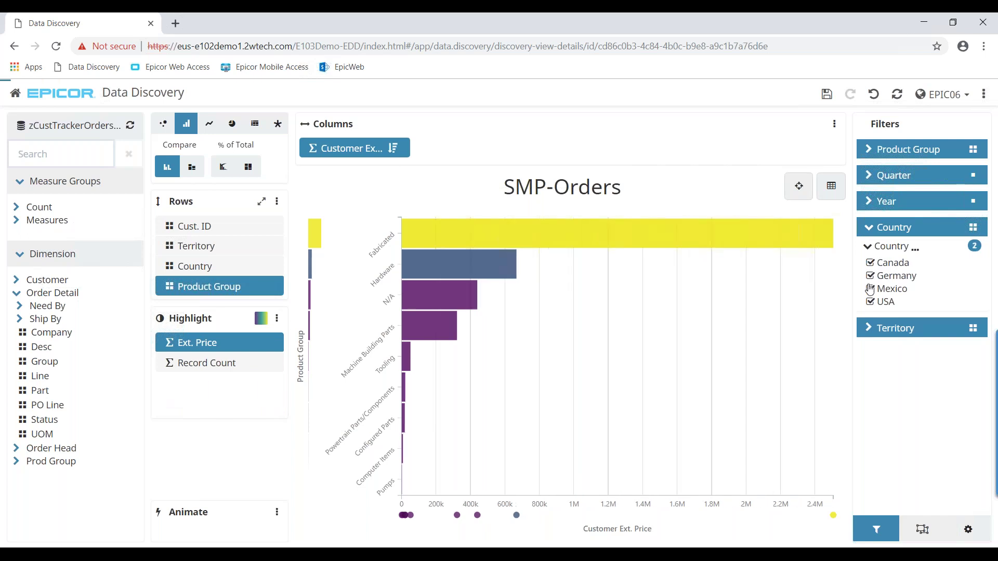
{"action": "left_click", "coordinate": [870, 289]}
{"action": "left_click", "coordinate": [871, 304]}
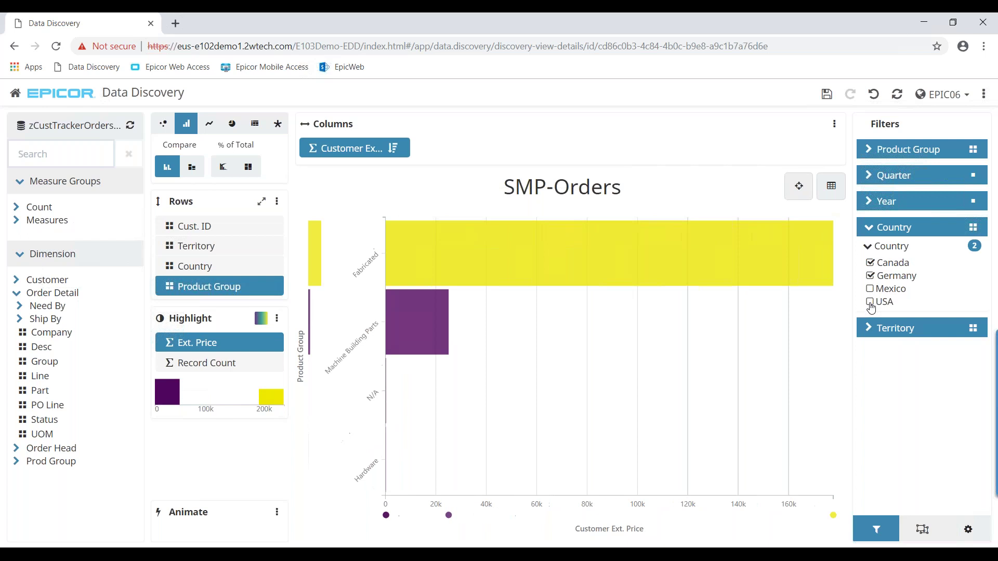
{"action": "left_click", "coordinate": [870, 304]}
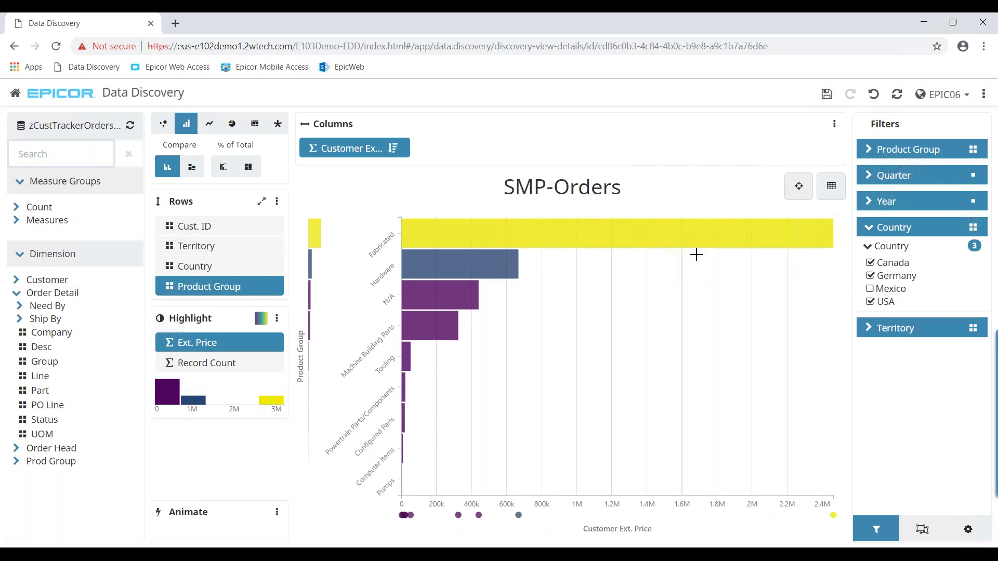
{"action": "mouse_move", "coordinate": [638, 234]}
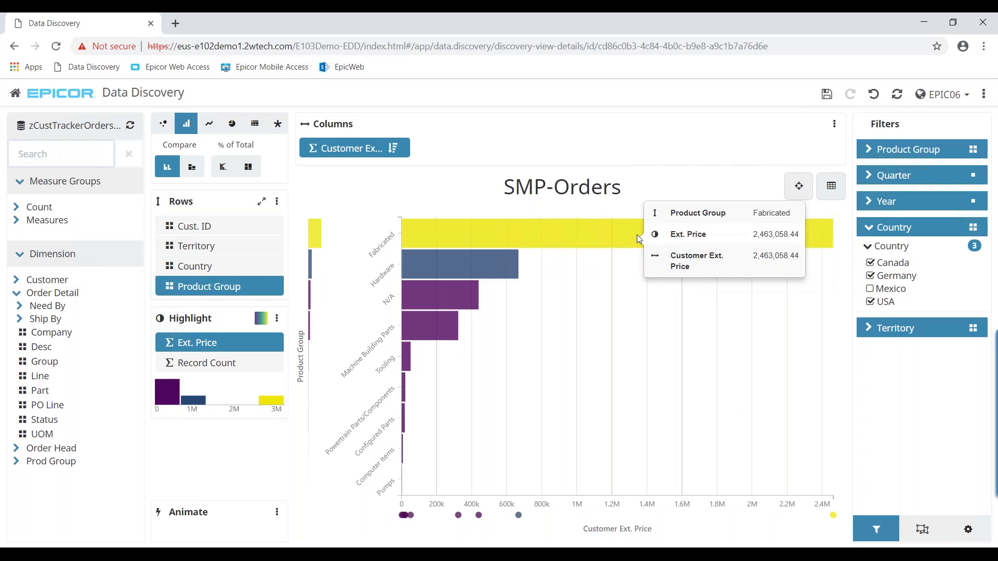
{"action": "left_click", "coordinate": [622, 234]}
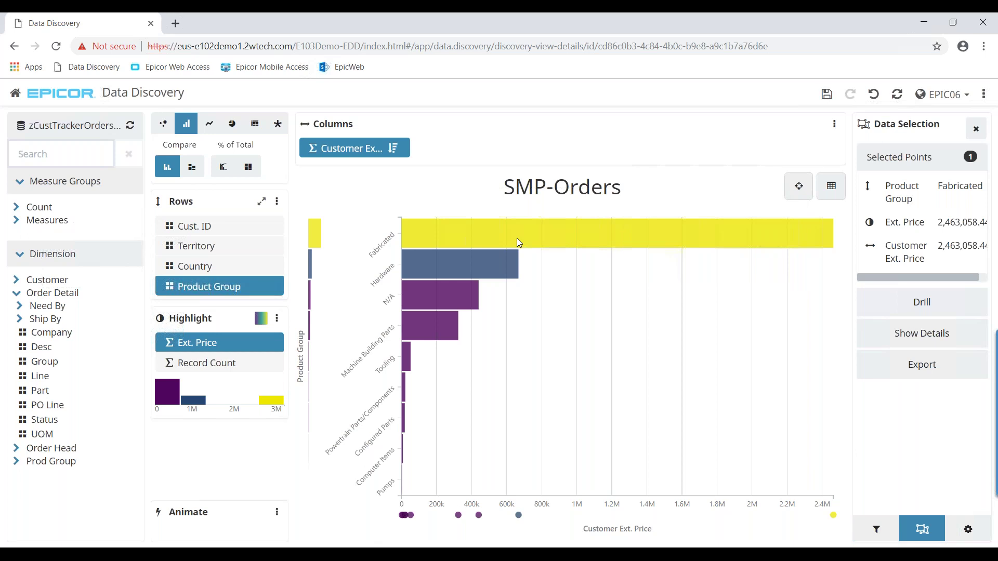
Drill the Fabricated selection down by Customer > Cust. ID
{"action": "left_click", "coordinate": [931, 309]}
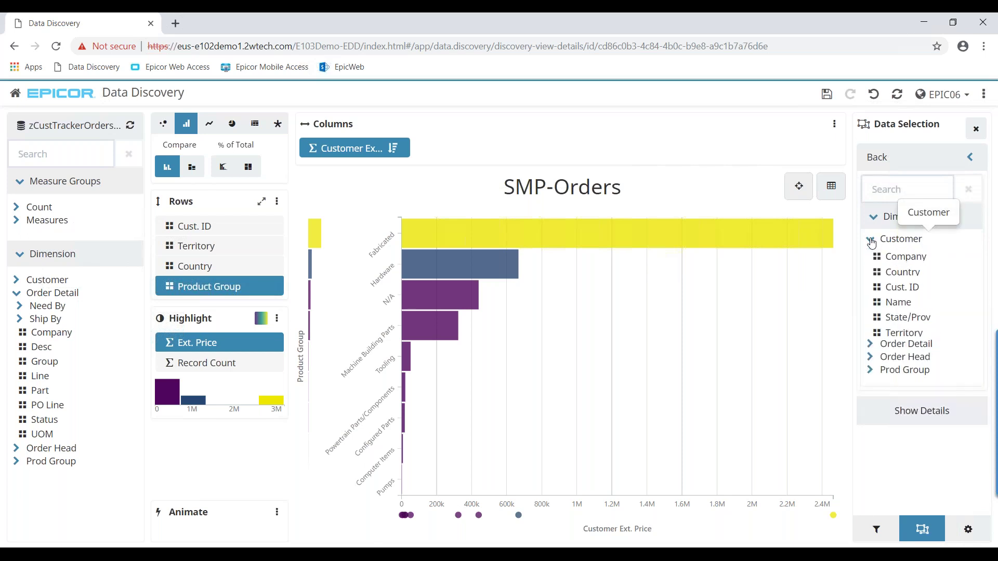
{"action": "left_click", "coordinate": [887, 287]}
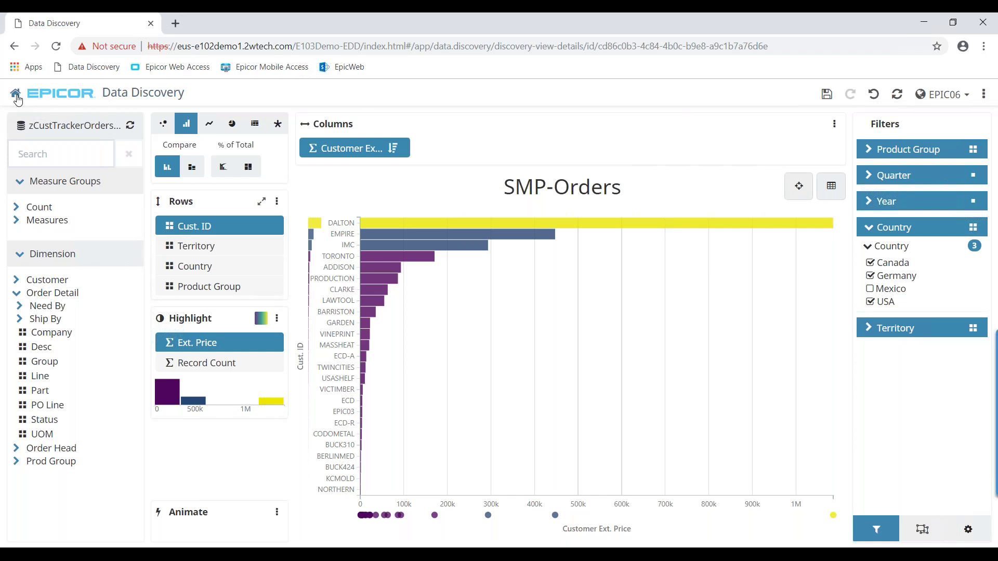
Decline discarding changes when heading Home, and bring up the view's options menu
{"action": "left_click", "coordinate": [16, 93]}
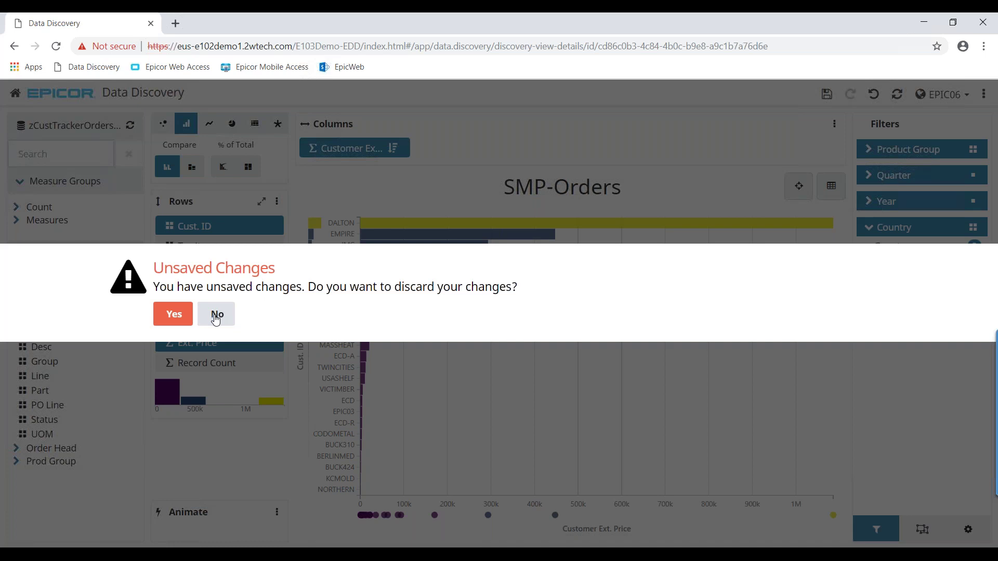
{"action": "left_click", "coordinate": [216, 317]}
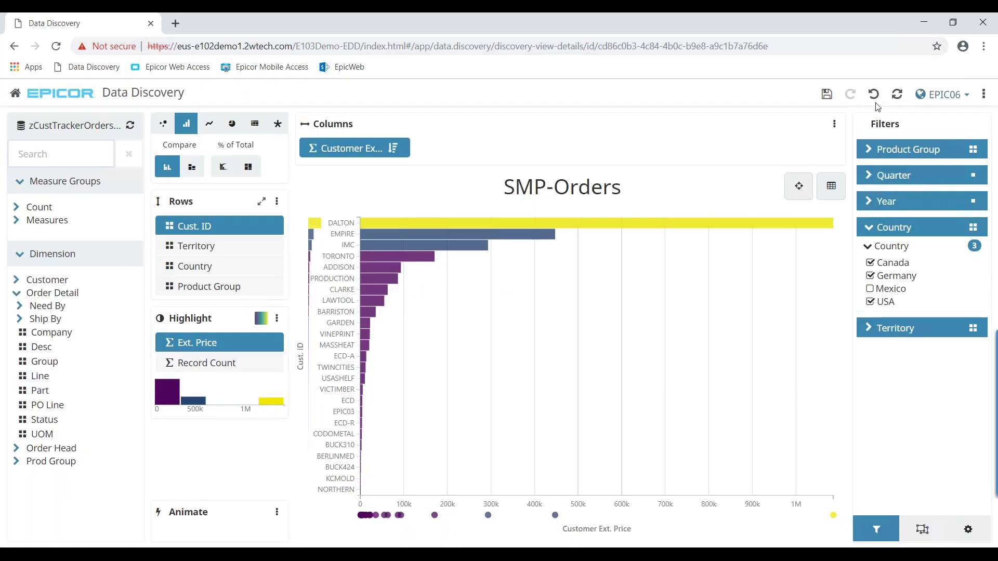
{"action": "left_click", "coordinate": [984, 95]}
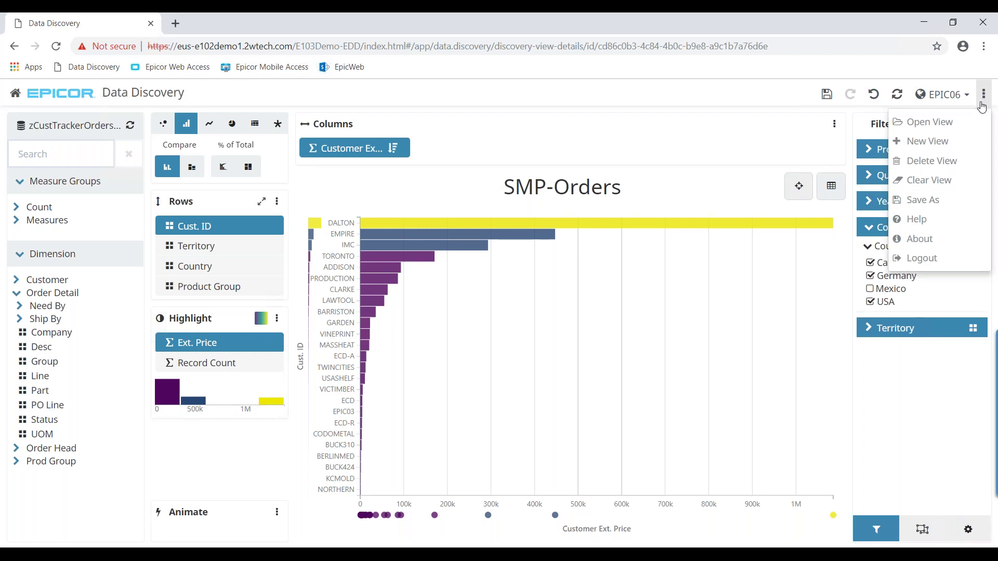
Choose Save As and name the copy 'SMP-Orders 2', moving on to Description
{"action": "left_click", "coordinate": [925, 204]}
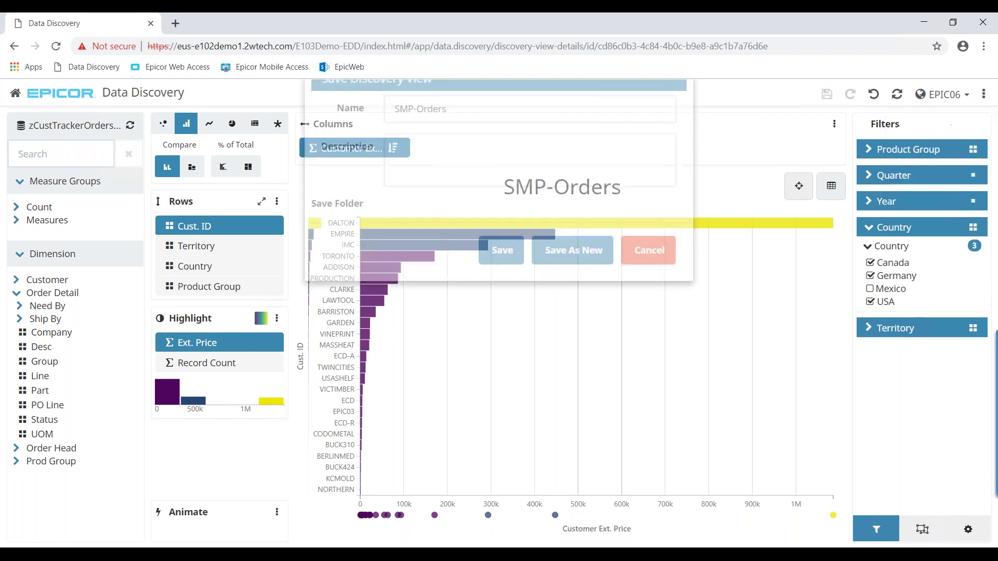
{"action": "left_click", "coordinate": [445, 150]}
{"action": "mouse_move", "coordinate": [445, 150]}
{"action": "left_mouse_down"}
{"action": "mouse_move", "coordinate": [395, 151]}
{"action": "mouse_move", "coordinate": [452, 151]}
{"action": "left_mouse_up"}
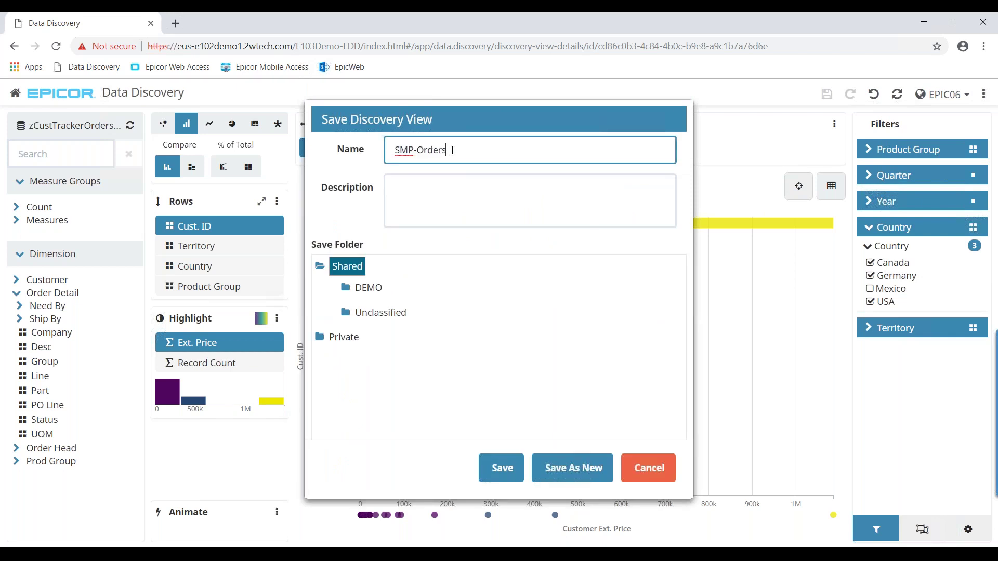
{"action": "type", "text": "2"}
{"action": "left_click", "coordinate": [402, 189]}
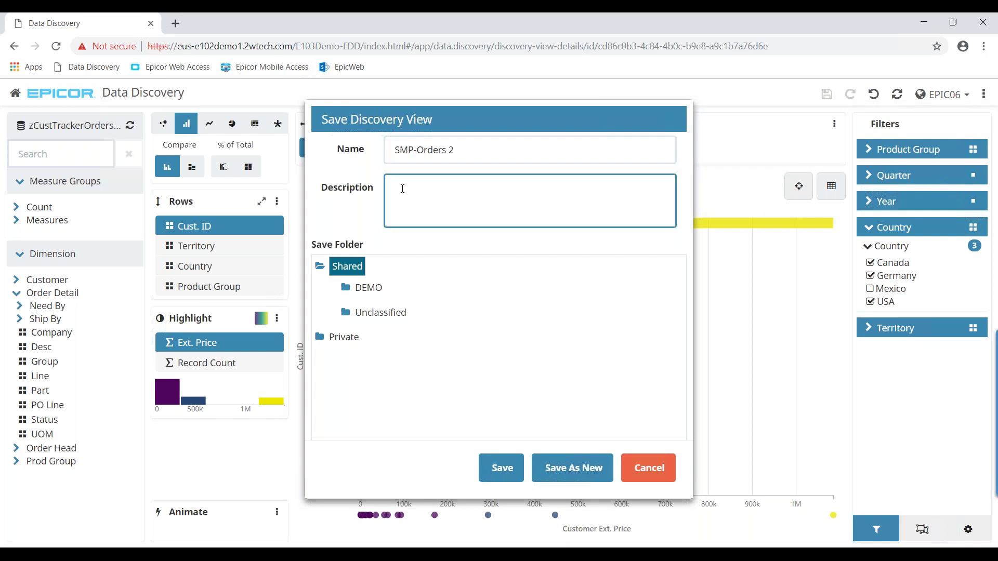
{"action": "mouse_move", "coordinate": [347, 265]}
Cancel the save, return to the dashboard list discarding changes, and open Chrome's menu
{"action": "left_click", "coordinate": [648, 474]}
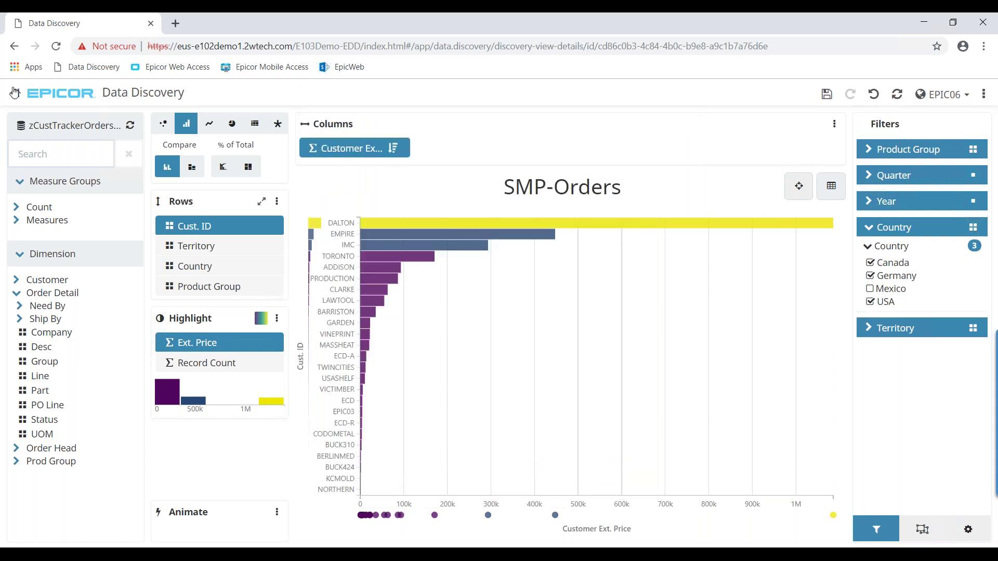
{"action": "left_click", "coordinate": [15, 94]}
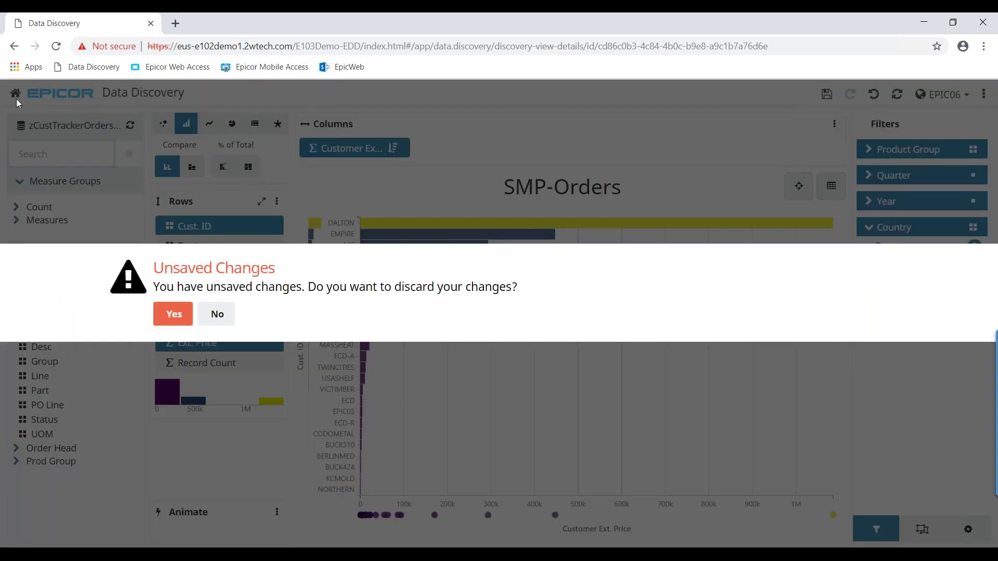
{"action": "left_click", "coordinate": [172, 315]}
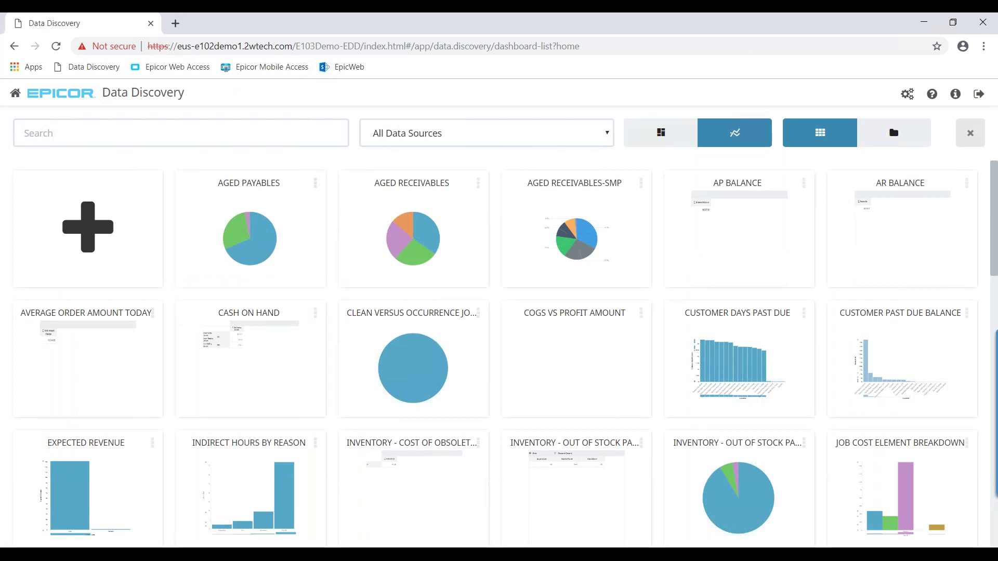
{"action": "left_click", "coordinate": [985, 48]}
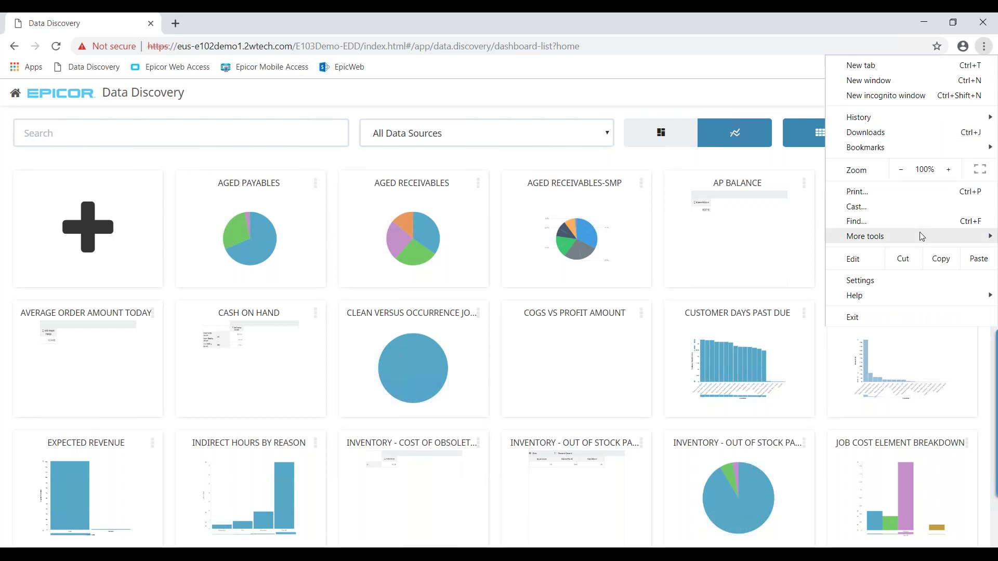
Turn on iPad device emulation in Chrome DevTools and open the AGED RECEIVABLES dashboard
{"action": "mouse_move", "coordinate": [922, 237]}
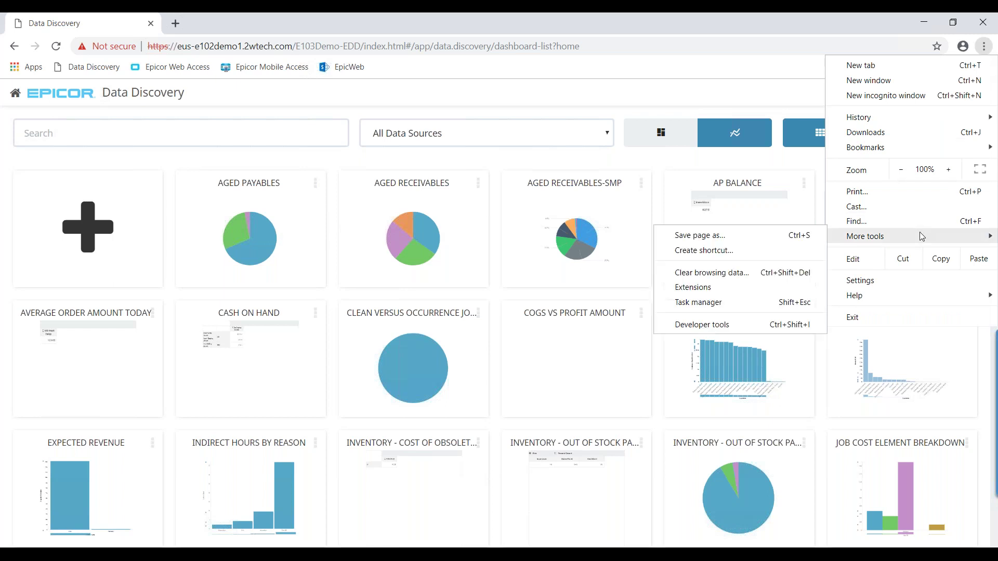
{"action": "left_click", "coordinate": [720, 326]}
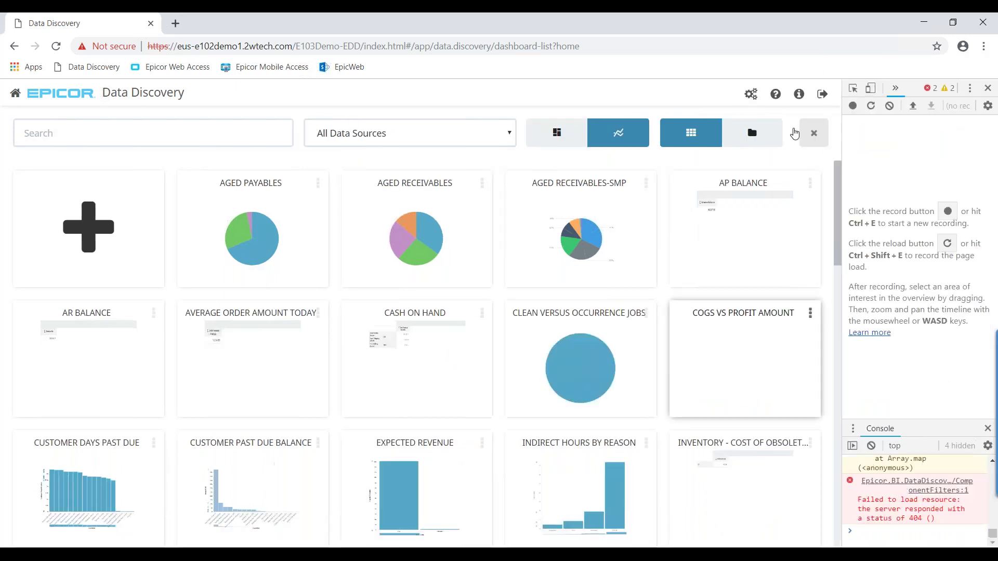
{"action": "left_click", "coordinate": [872, 89]}
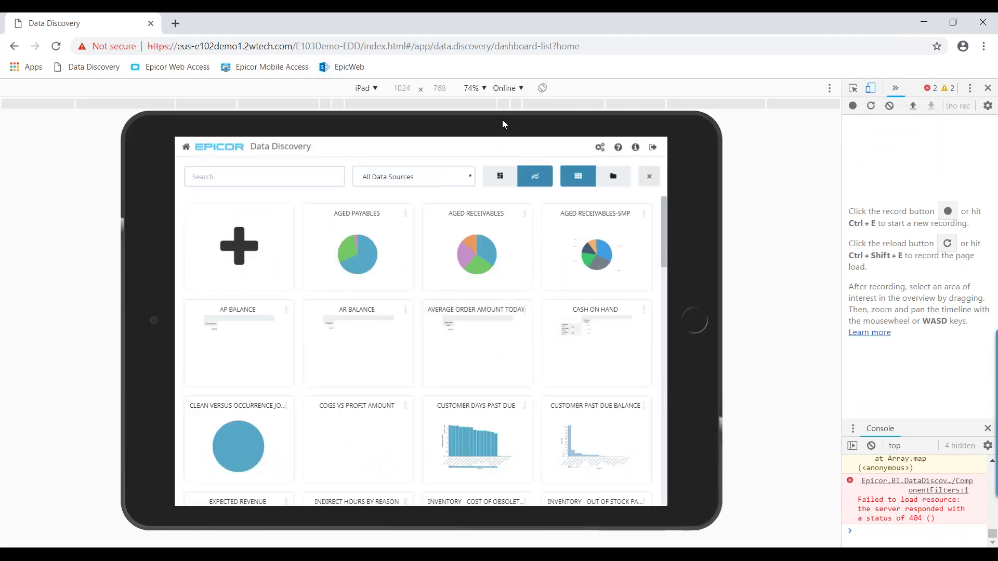
{"action": "left_click", "coordinate": [374, 89]}
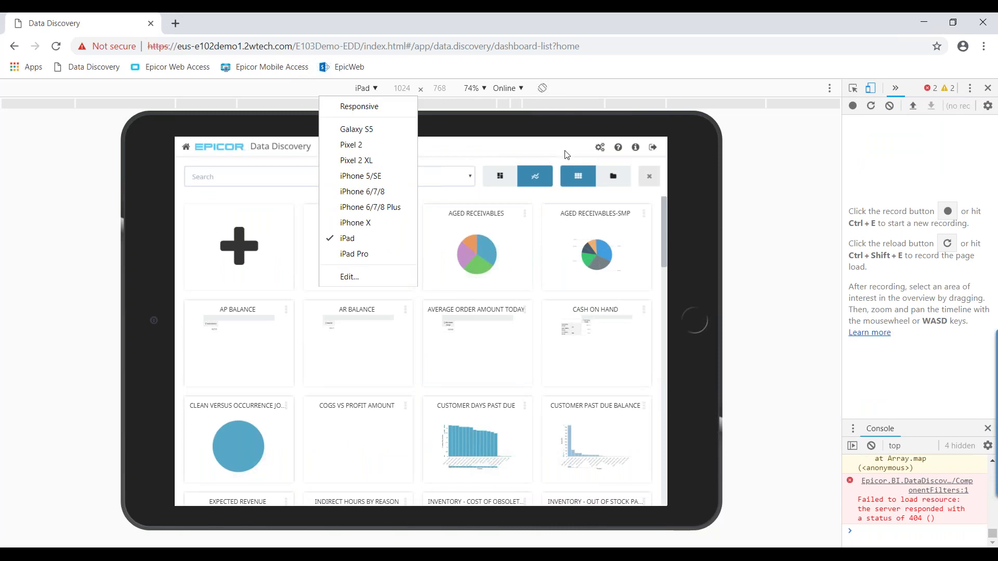
{"action": "left_click", "coordinate": [763, 180]}
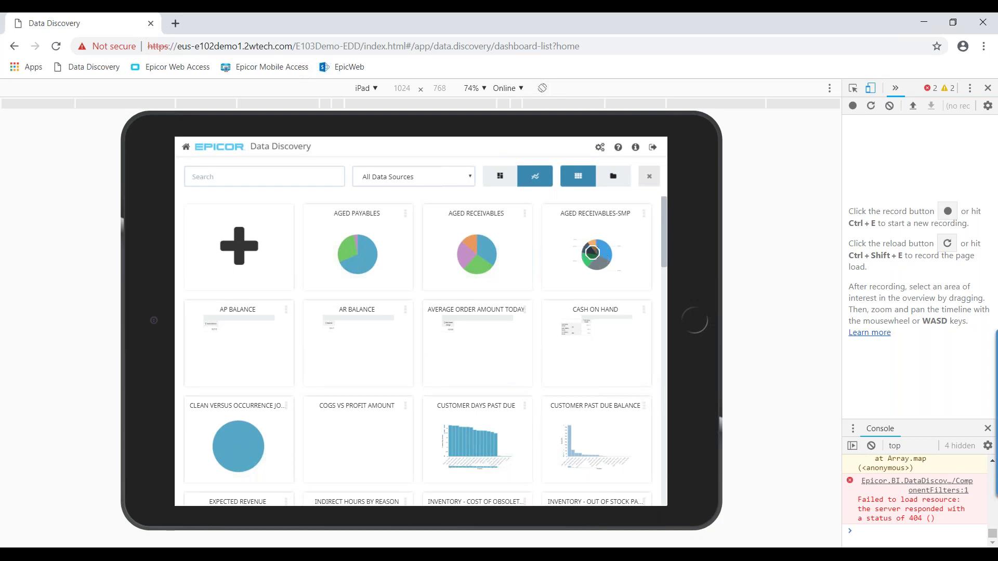
{"action": "left_click", "coordinate": [474, 249]}
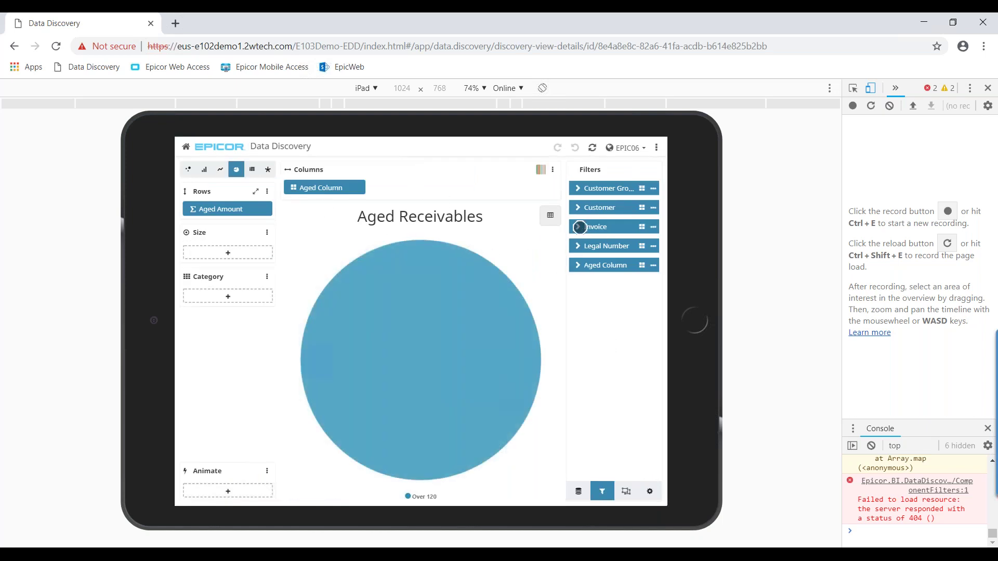
Filter customers to Addison, INC and Barriston Engineering, then go Home discarding the changes
{"action": "left_click", "coordinate": [578, 226]}
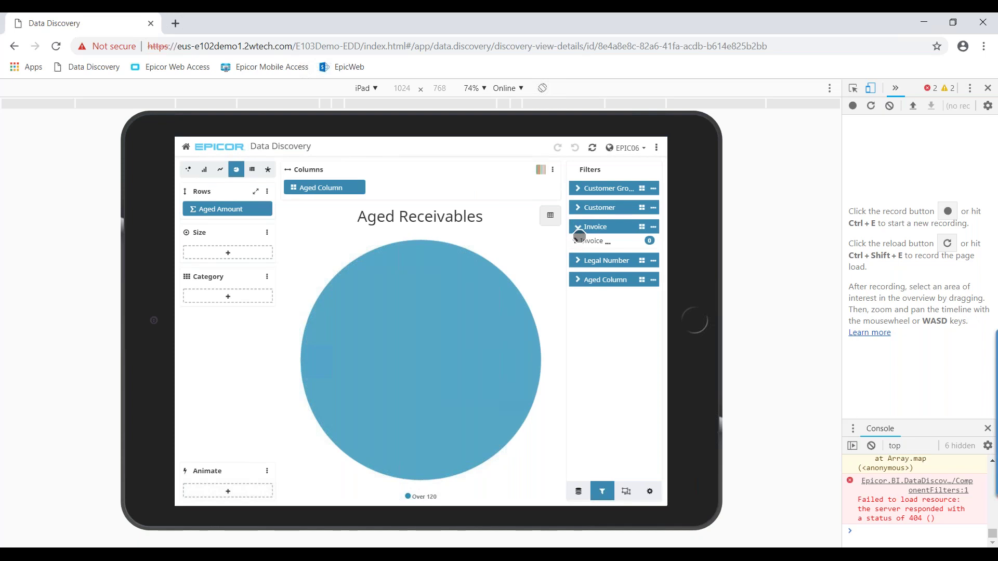
{"action": "left_click", "coordinate": [579, 208]}
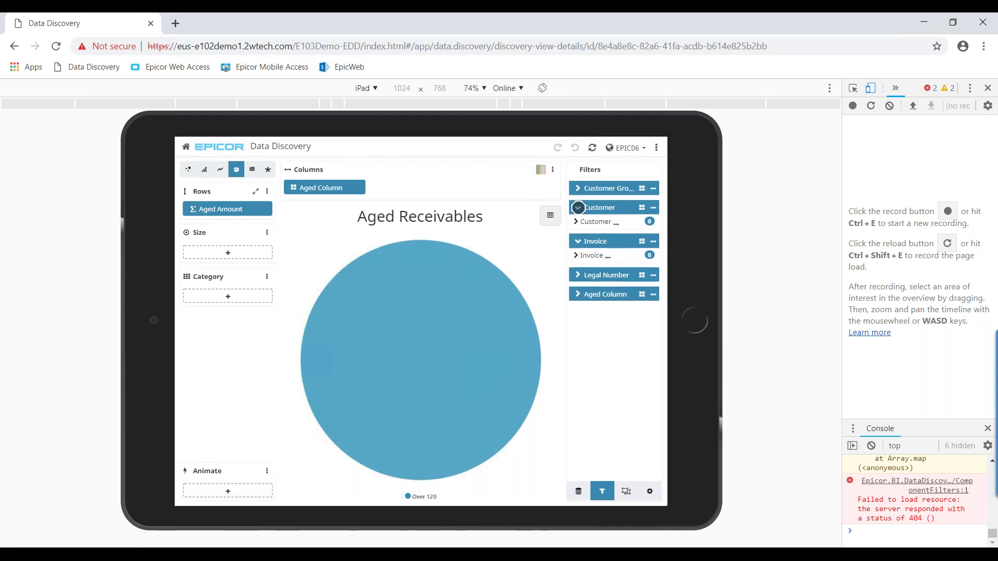
{"action": "left_click", "coordinate": [574, 221]}
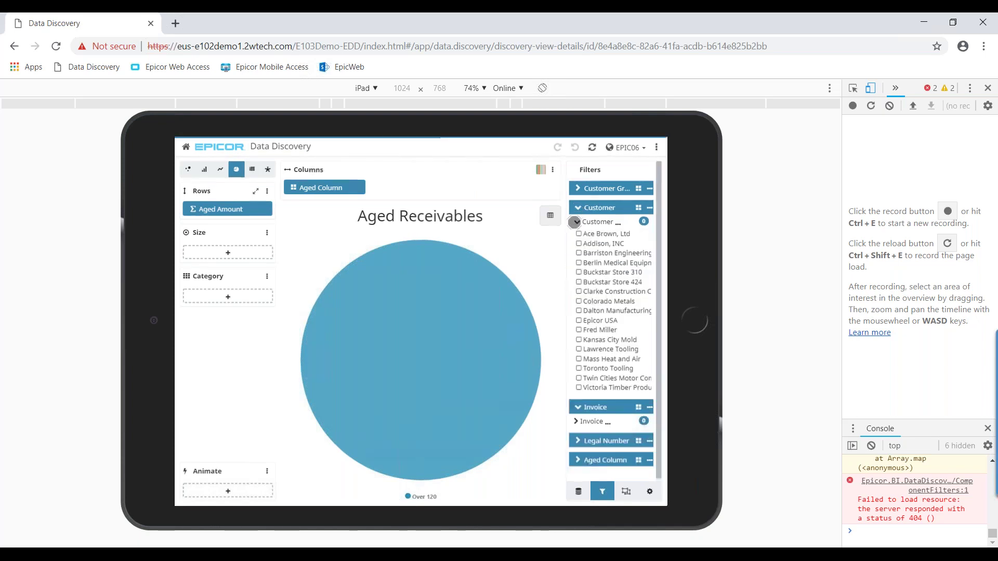
{"action": "left_click", "coordinate": [579, 234]}
{"action": "left_click", "coordinate": [579, 244]}
{"action": "left_click", "coordinate": [579, 253]}
{"action": "left_click", "coordinate": [579, 234]}
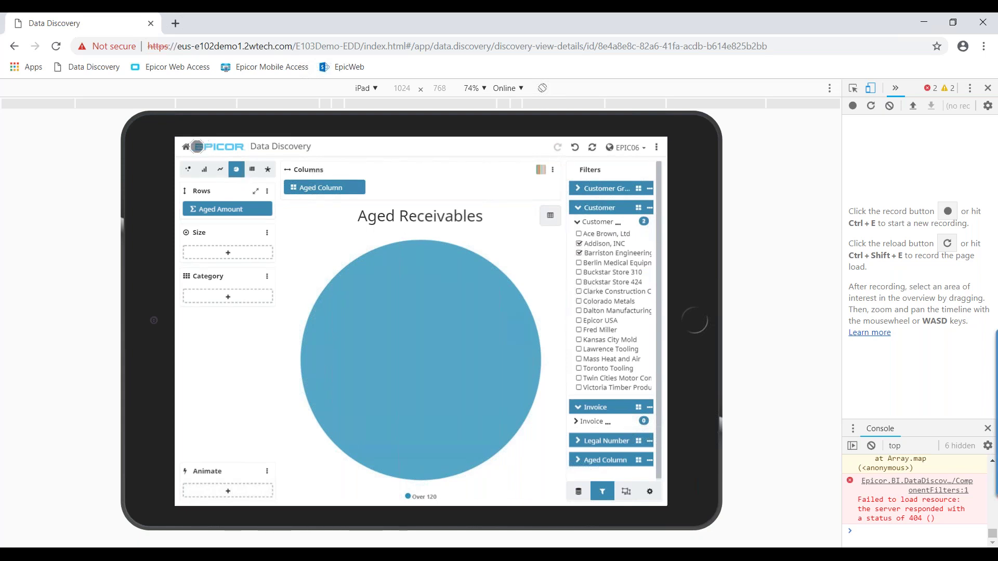
{"action": "left_click", "coordinate": [186, 149]}
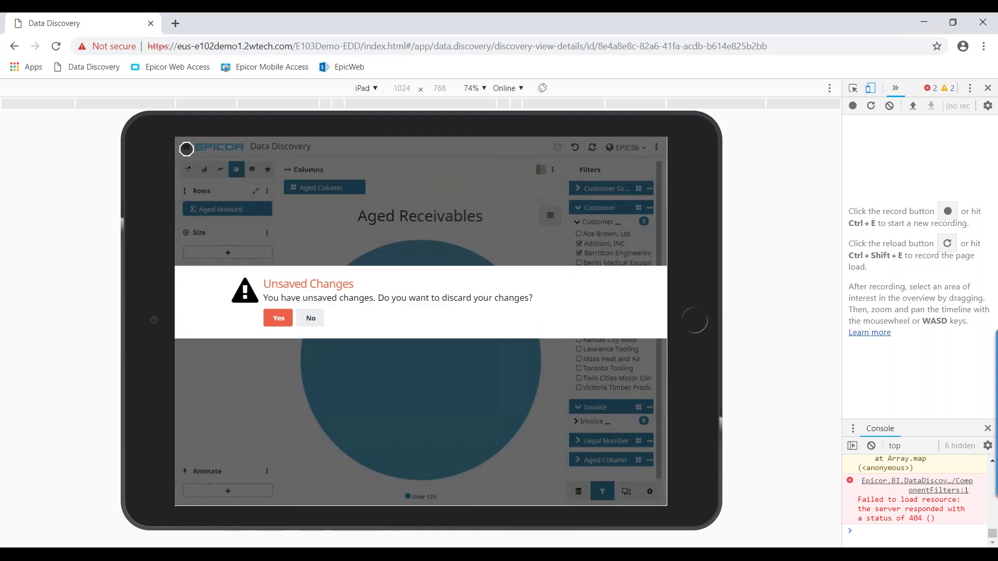
{"action": "left_click", "coordinate": [272, 314]}
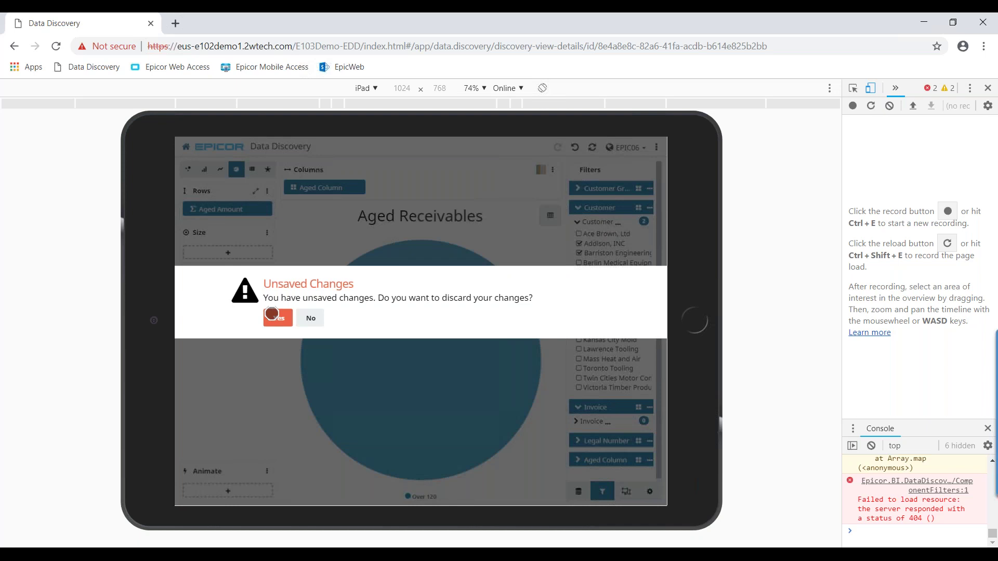
Discard the unsaved filter changes, switch off iPad emulation, and minimize Chrome
{"action": "left_click", "coordinate": [272, 313]}
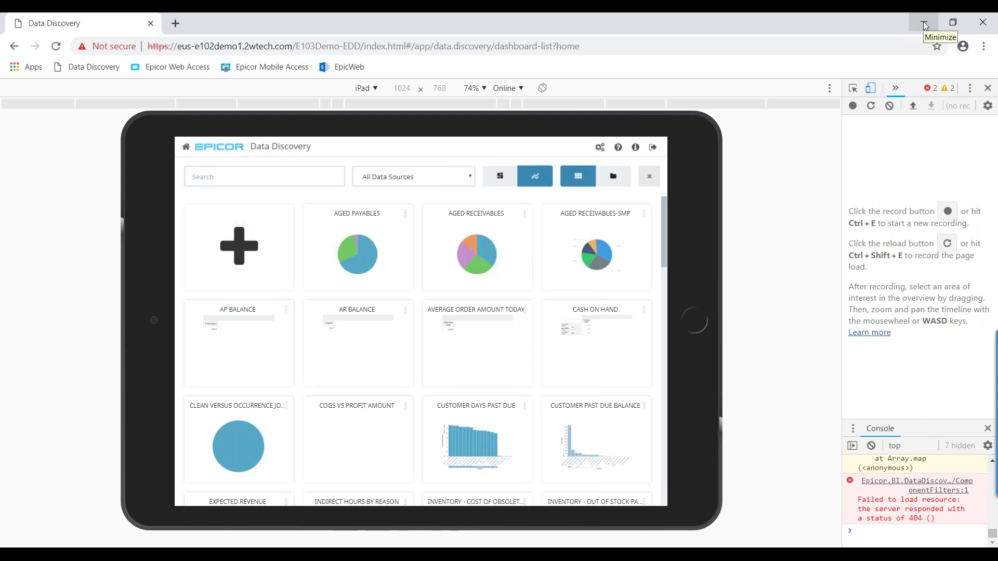
{"action": "left_click", "coordinate": [871, 89]}
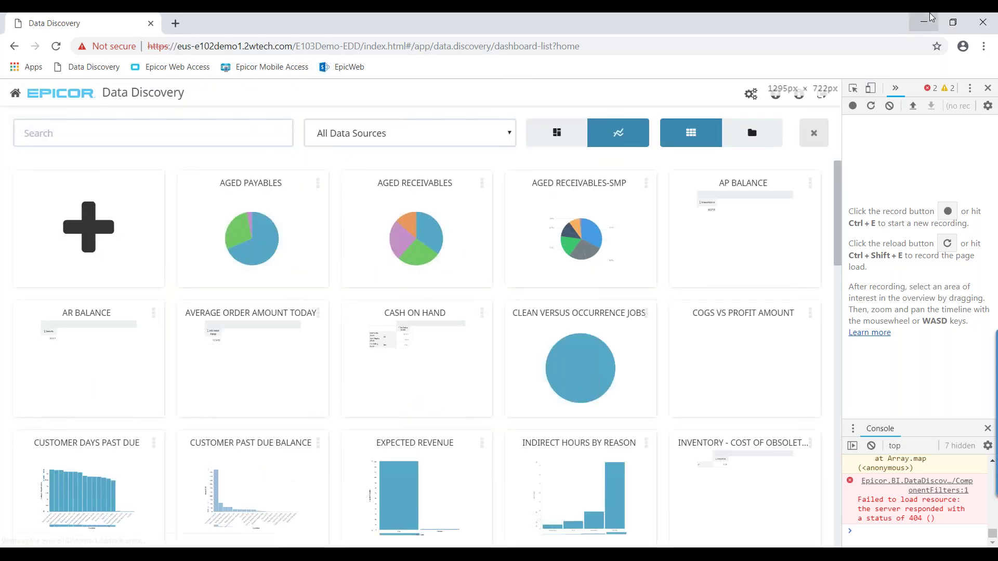
{"action": "left_click", "coordinate": [924, 22]}
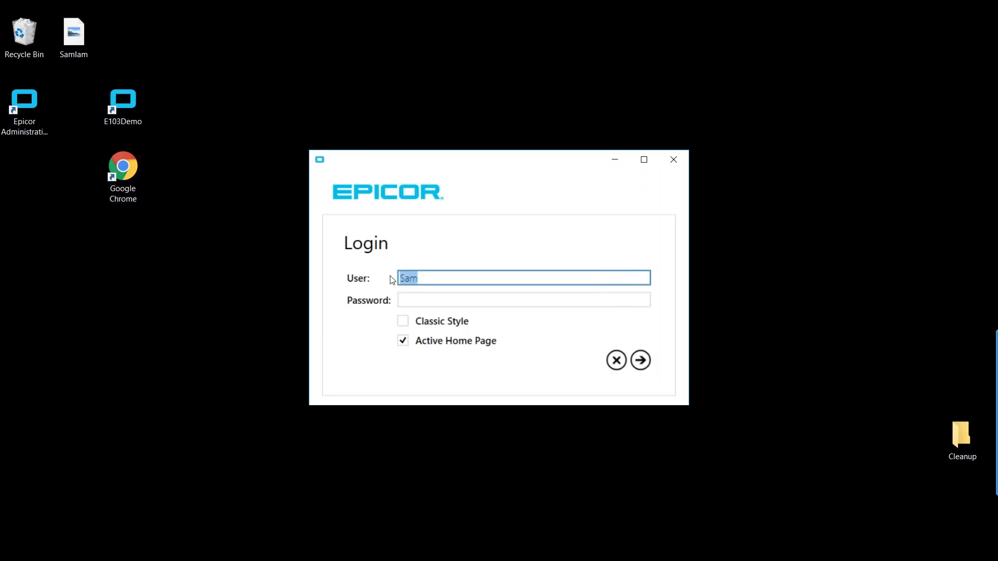
Log in to Epicor ERP with the demo user name and password
{"action": "key", "text": "Tab"}
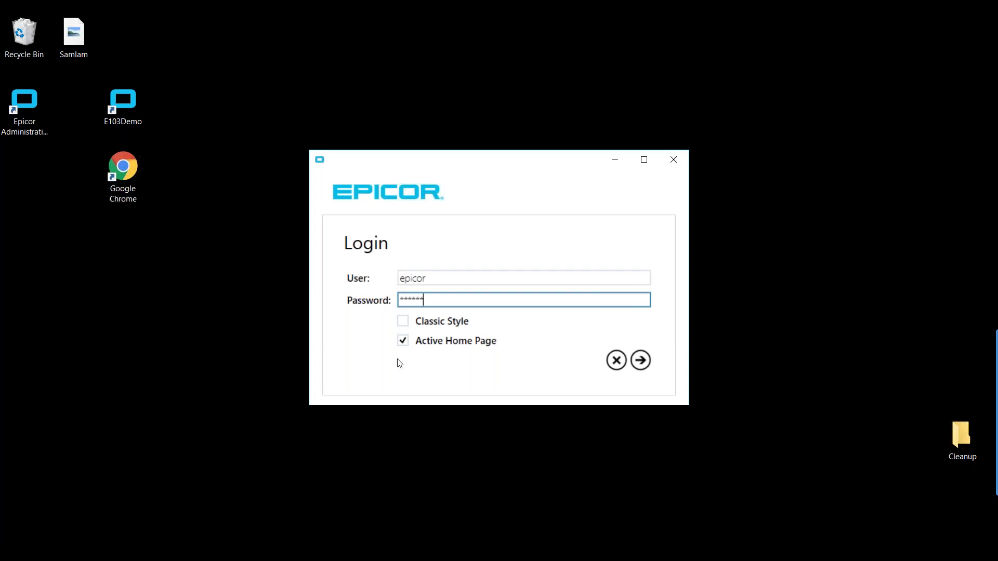
{"action": "left_click", "coordinate": [642, 361]}
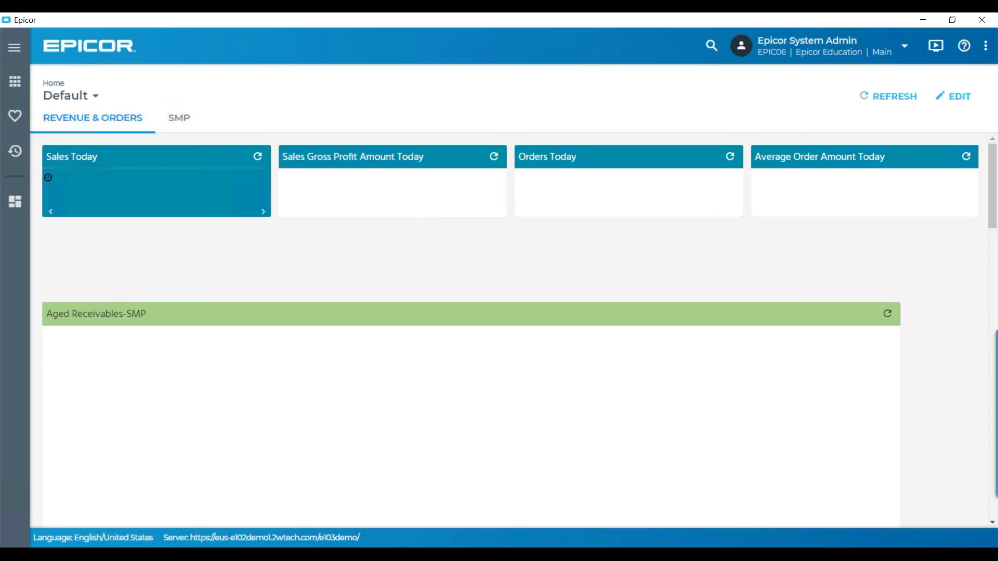
In edit mode, drop a Discovery Chart View onto the dashboard set to Aged Receivables-SMP
{"action": "left_click", "coordinate": [959, 99]}
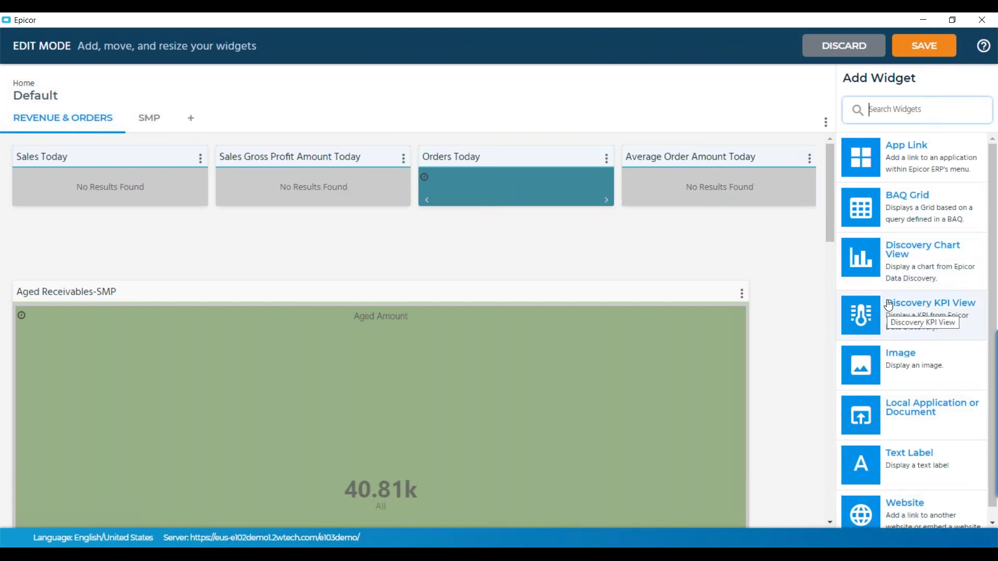
{"action": "left_click_drag", "start_coordinate": [878, 260], "coordinate": [208, 245]}
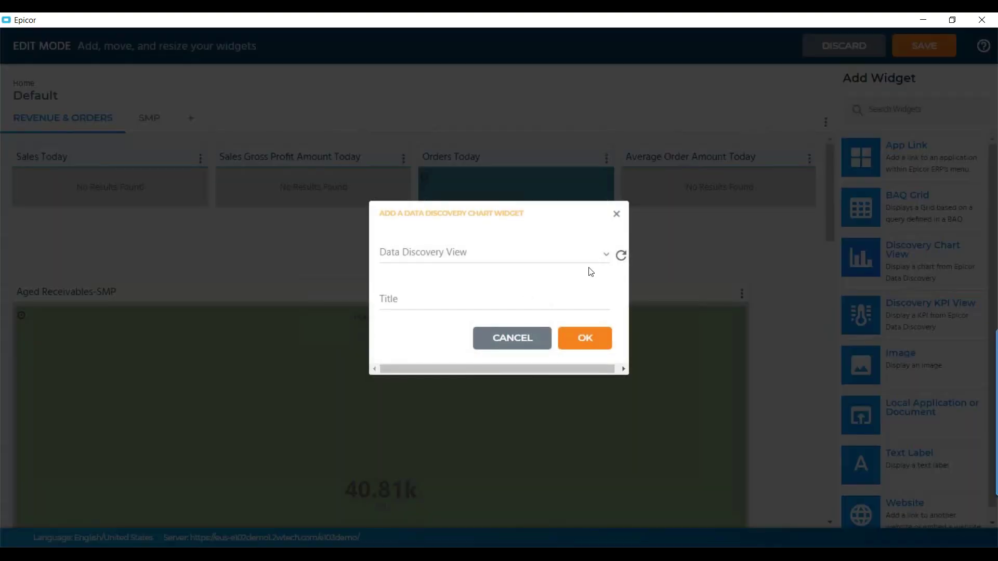
{"action": "left_click", "coordinate": [606, 256]}
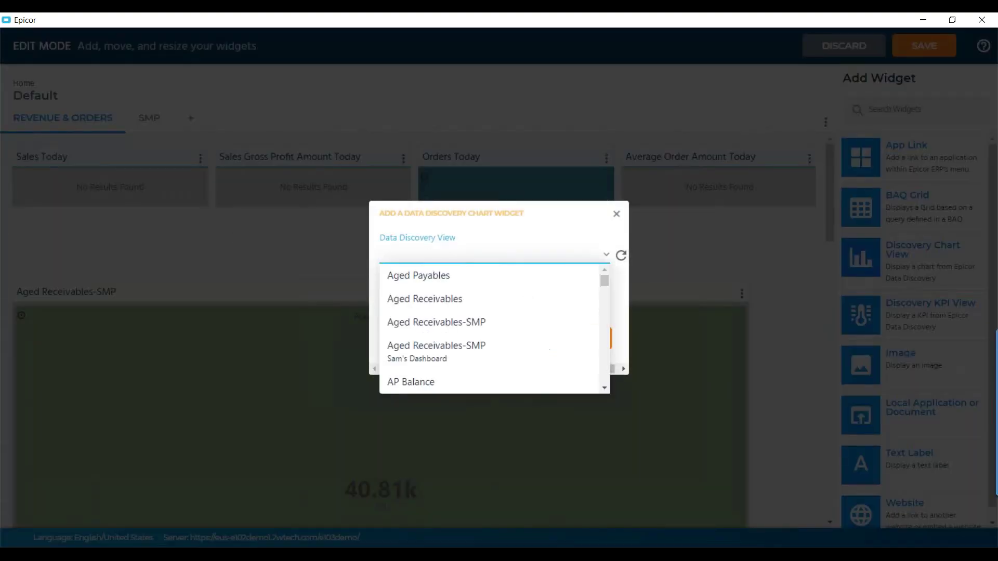
{"action": "left_click", "coordinate": [449, 322]}
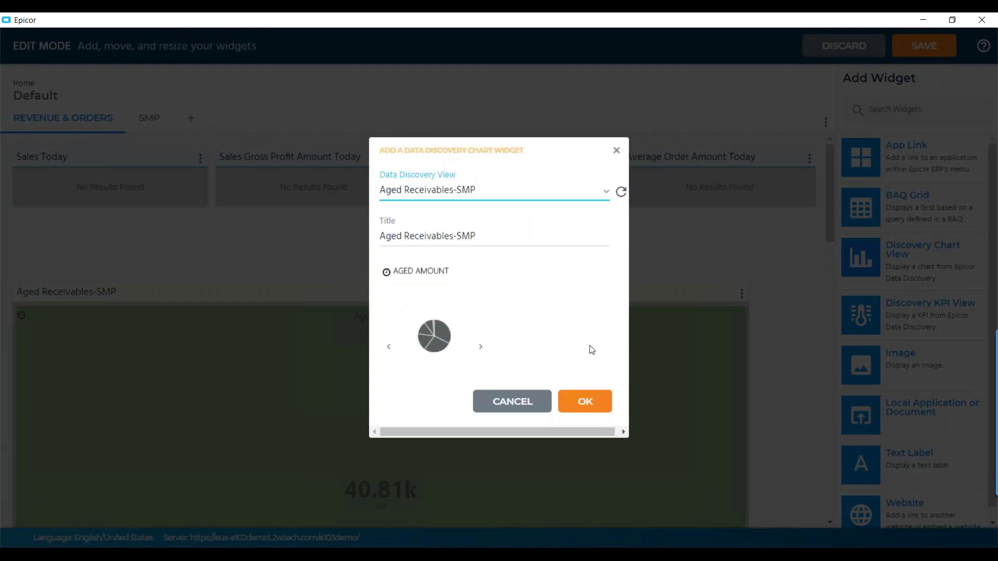
{"action": "left_click", "coordinate": [588, 403]}
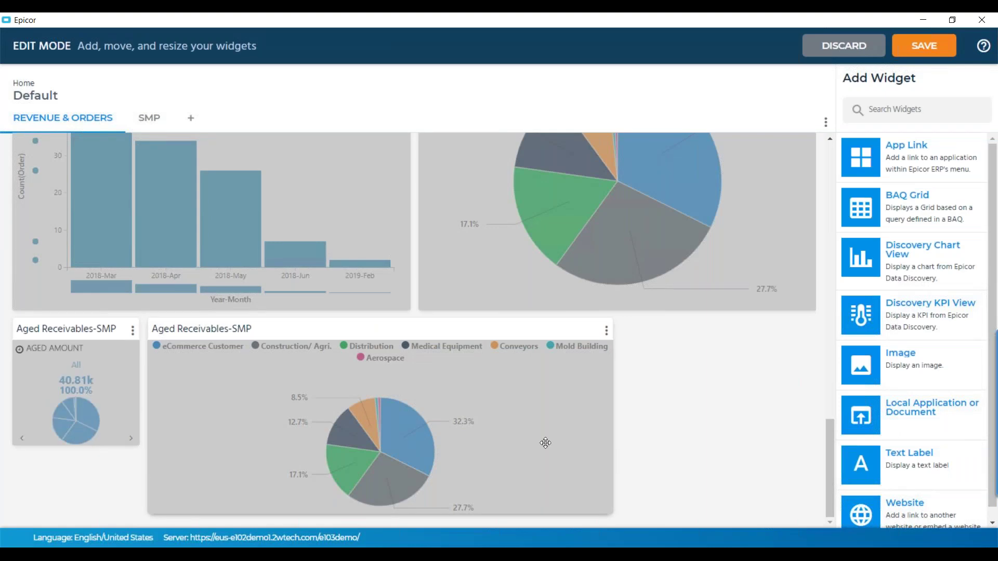
Save the Default dashboard layout with the new Aged Receivables-SMP pie
{"action": "left_click", "coordinate": [930, 47]}
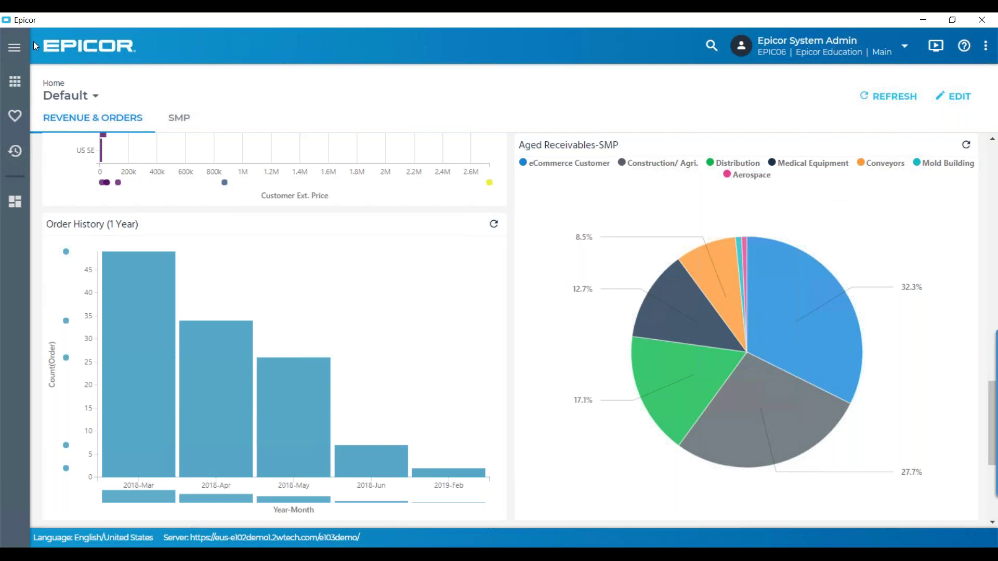
Browse the full module Menu, then minimize Epicor and launch Google Chrome from the desktop
{"action": "left_click", "coordinate": [14, 51]}
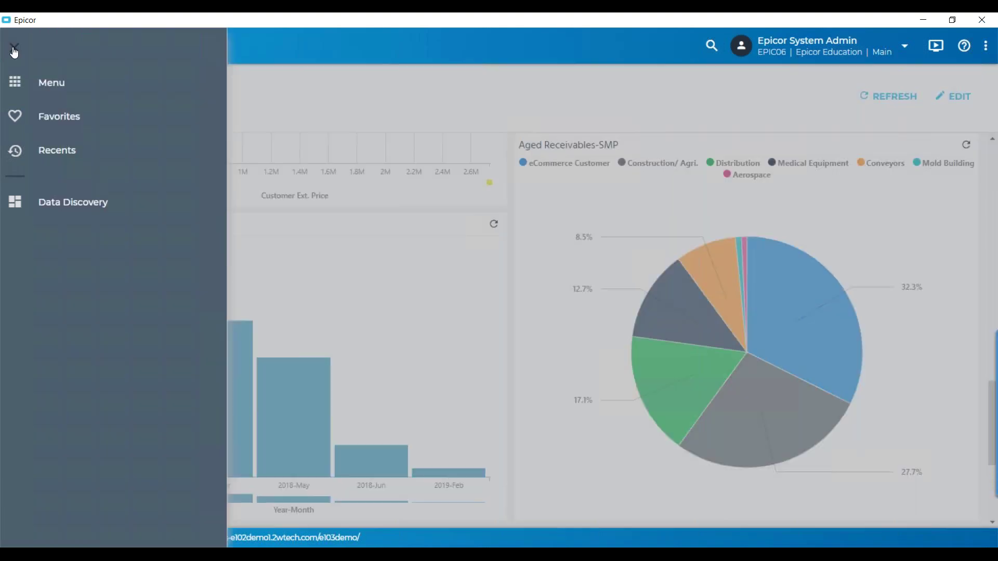
{"action": "left_click", "coordinate": [62, 91]}
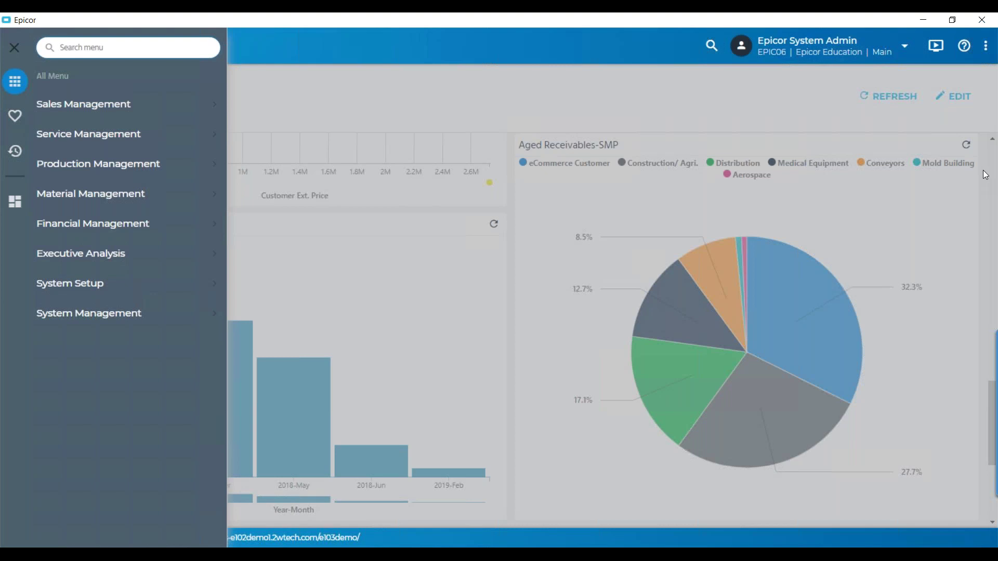
{"action": "left_click", "coordinate": [927, 20]}
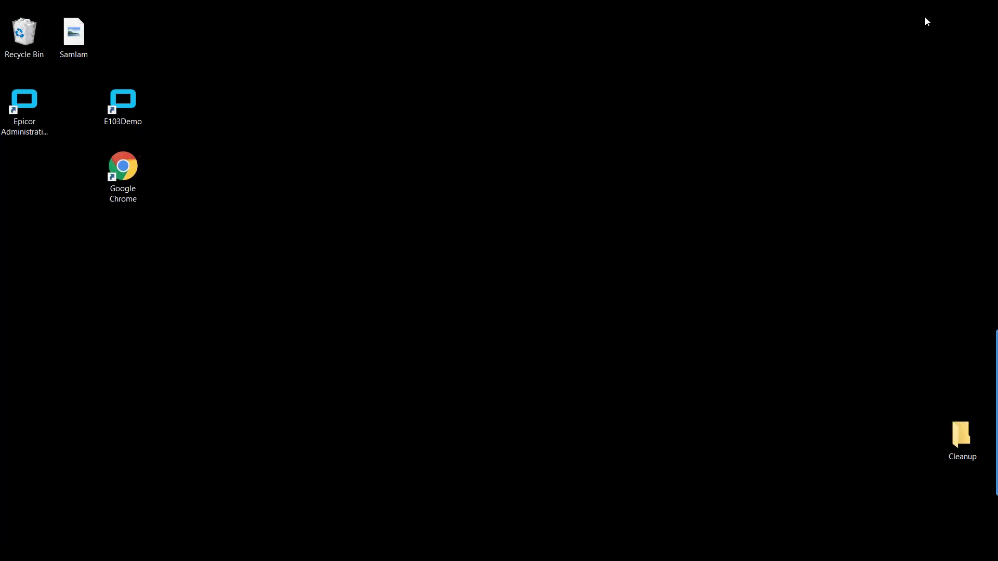
{"action": "double_click", "coordinate": [122, 166]}
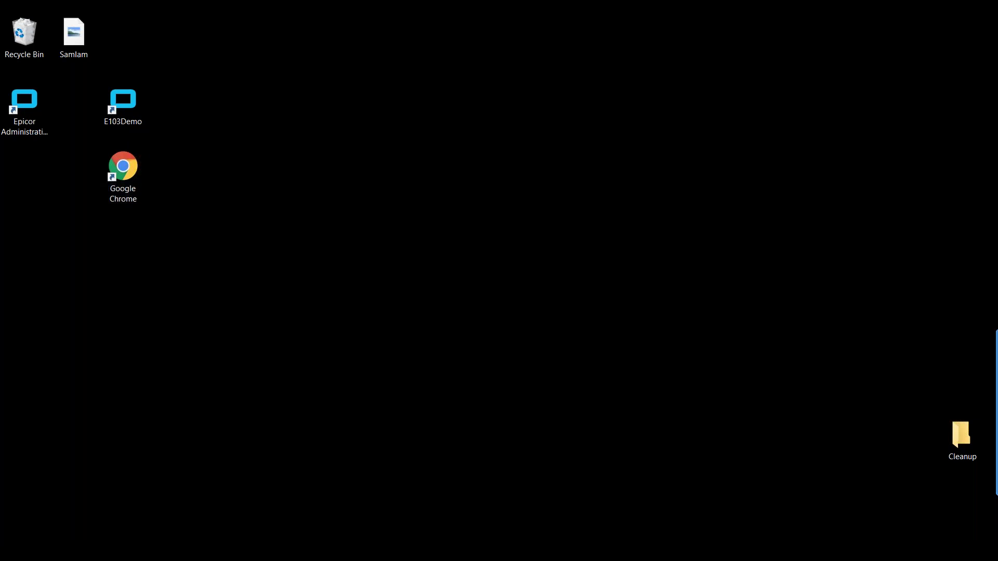
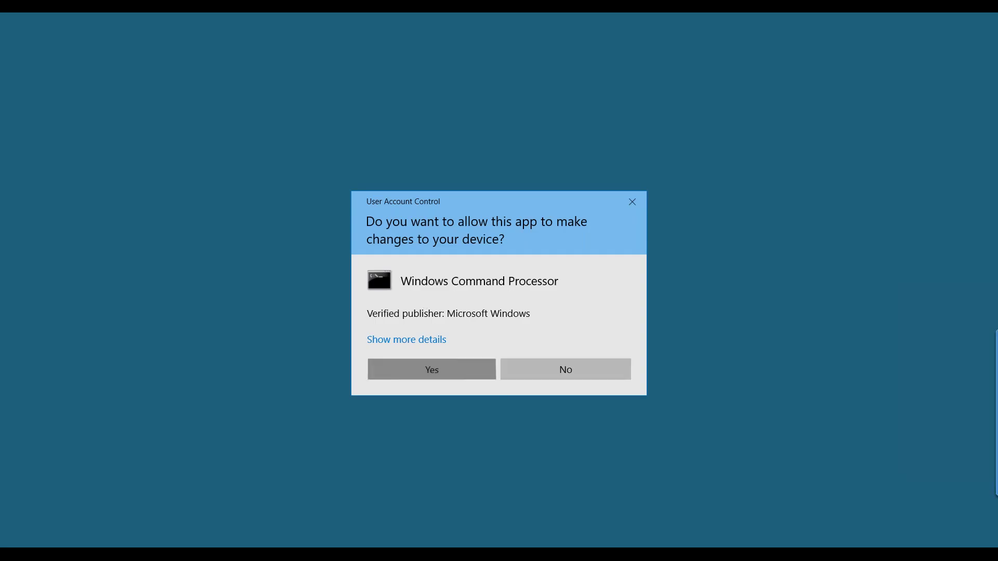
Approve the UAC prompt and return to the Epicor Administration Console
{"action": "left_click", "coordinate": [453, 366]}
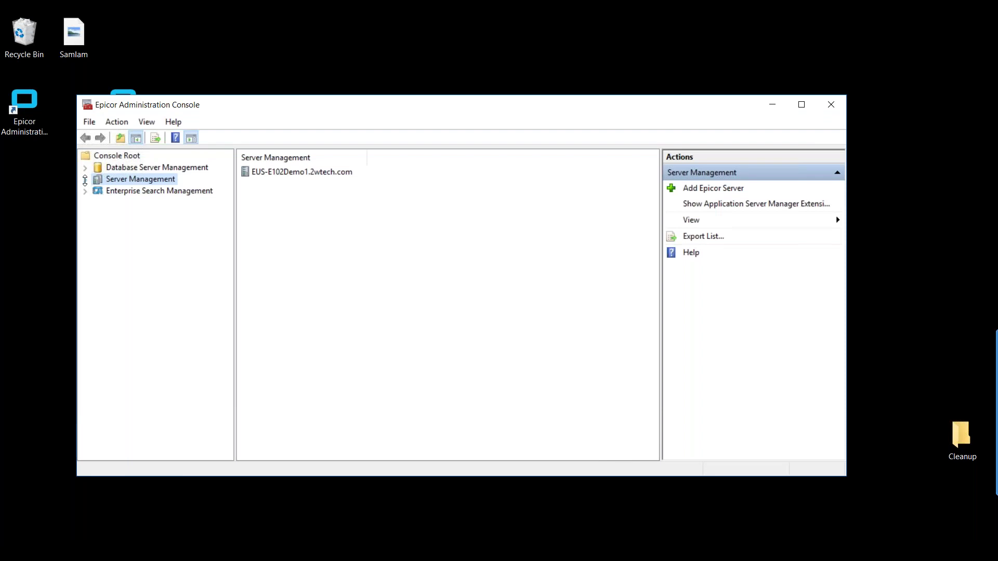
{"action": "mouse_move", "coordinate": [211, 550]}
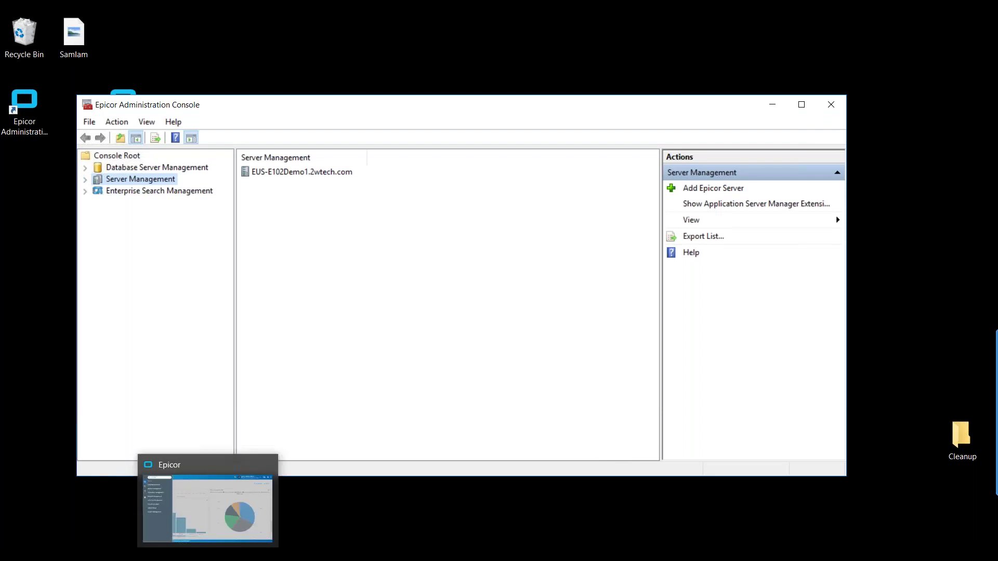
{"action": "left_click", "coordinate": [211, 550]}
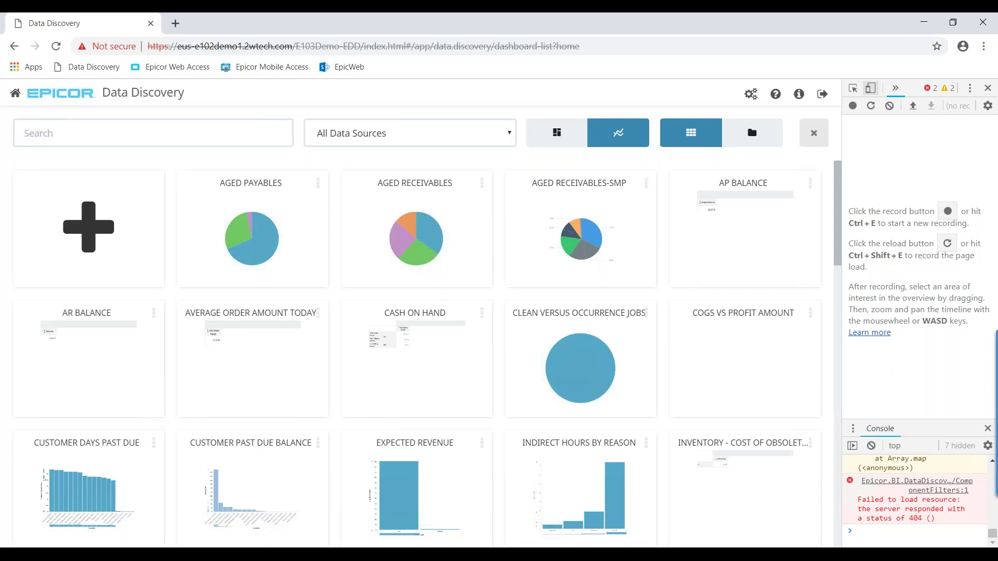
{"action": "key", "text": "alt+Tab"}
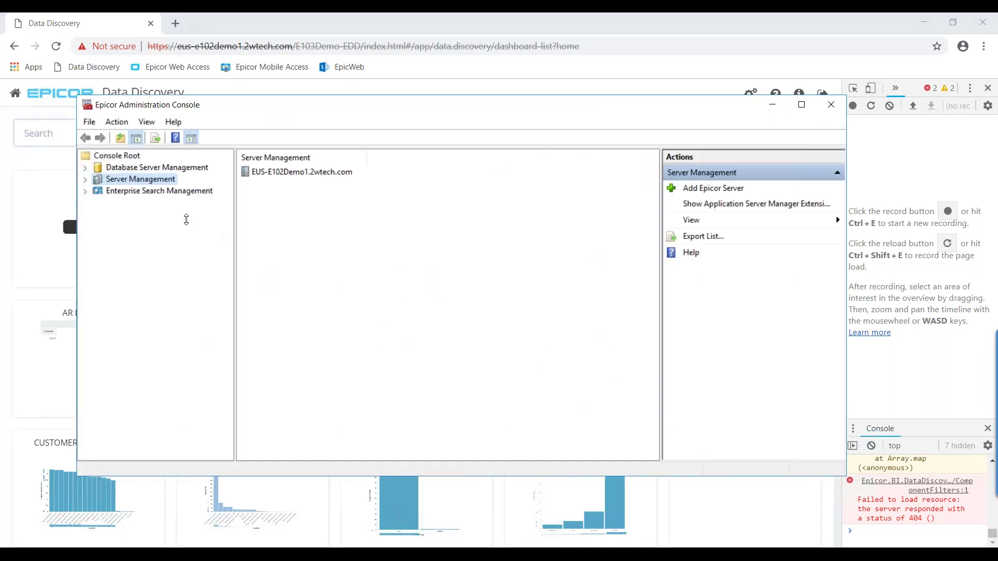
Expand Server Management > EUS-E102Demo1.2wtech.com > E103Demo and show its Sessions, currently empty
{"action": "left_click", "coordinate": [85, 180]}
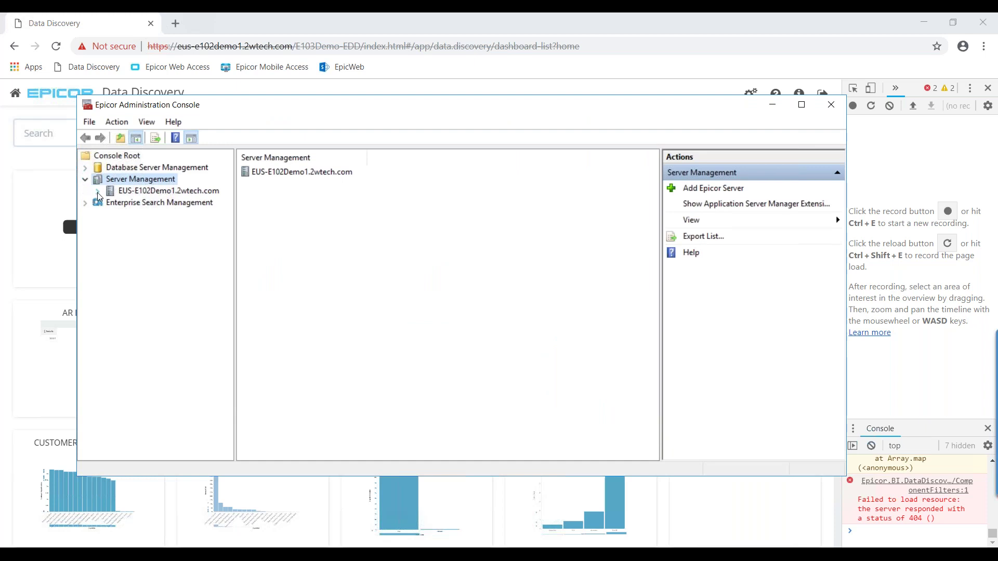
{"action": "left_click", "coordinate": [97, 191]}
{"action": "left_click", "coordinate": [110, 202]}
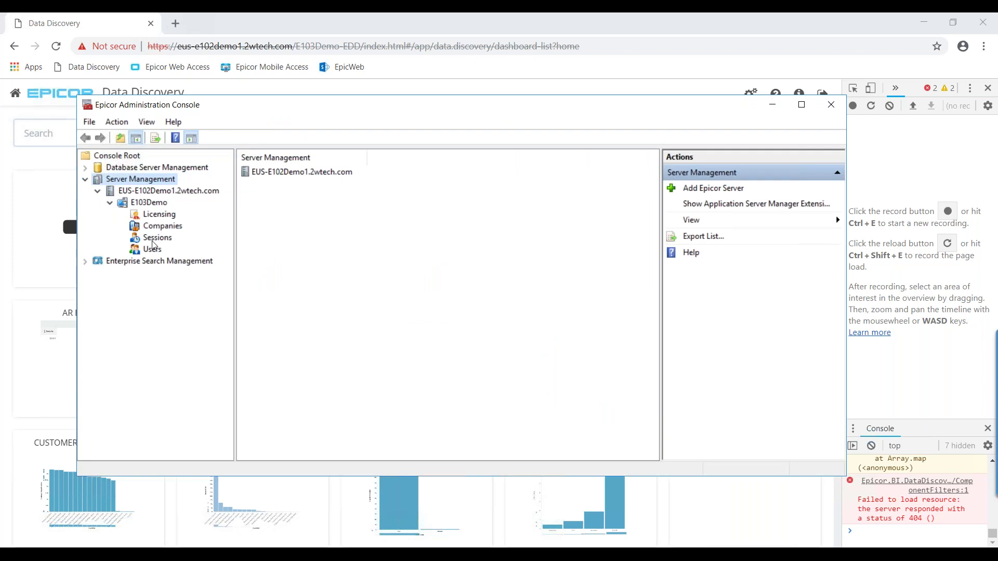
{"action": "left_click", "coordinate": [156, 238]}
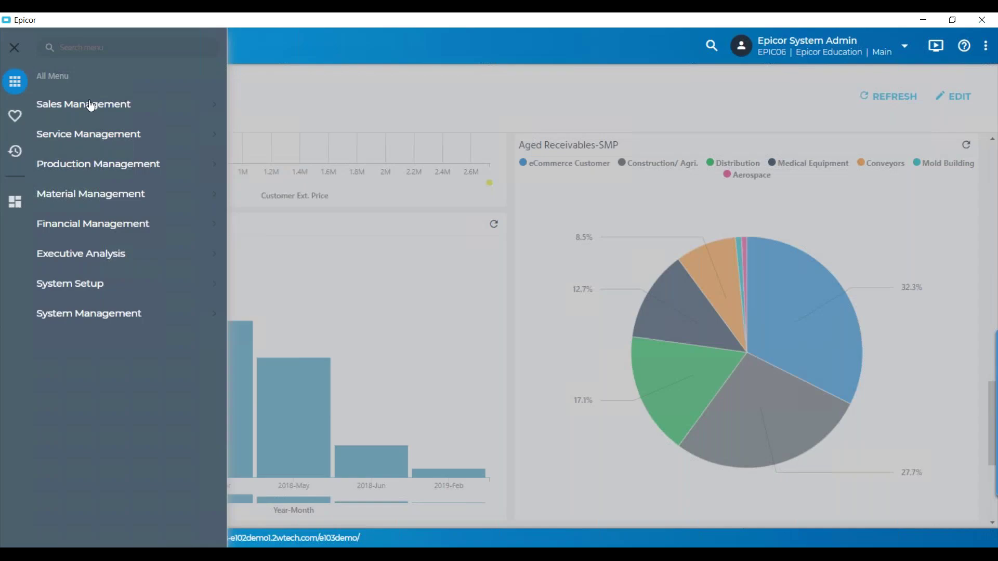
In the Epicor client, browse Sales Management > Order Management > General Operations and bring up Sales Order Entry
{"action": "left_click", "coordinate": [91, 106]}
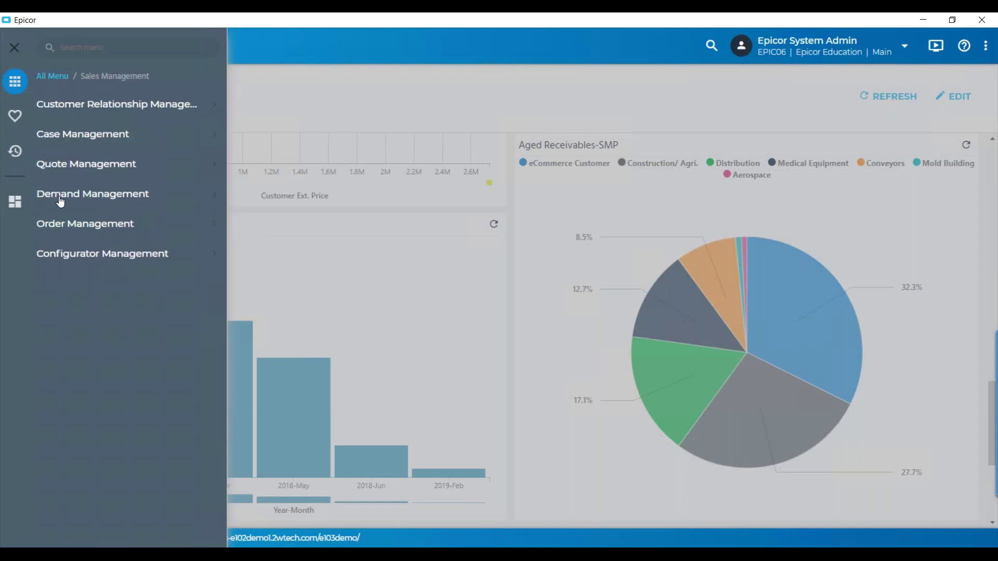
{"action": "left_click", "coordinate": [66, 229]}
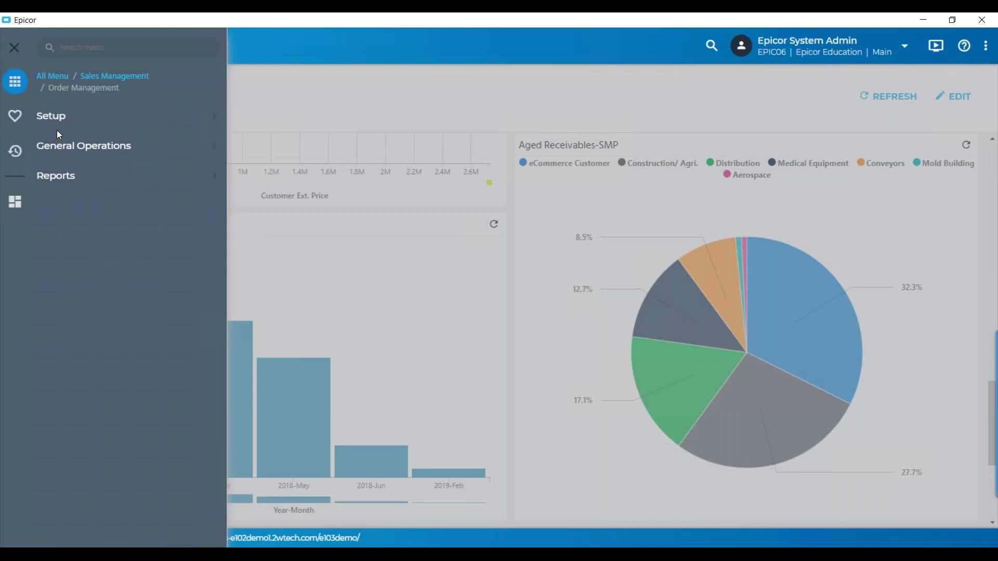
{"action": "left_click", "coordinate": [60, 151]}
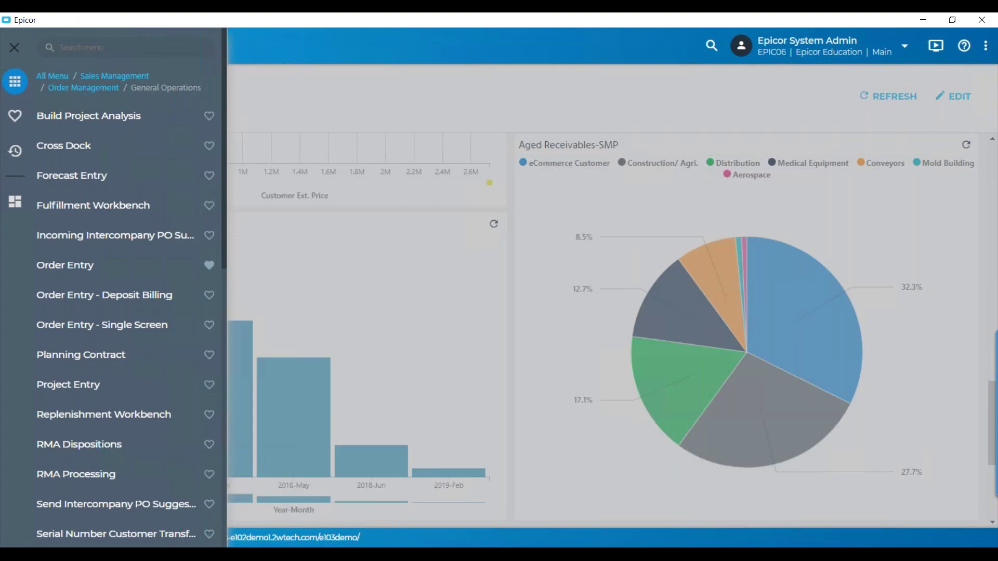
{"action": "mouse_move", "coordinate": [207, 555]}
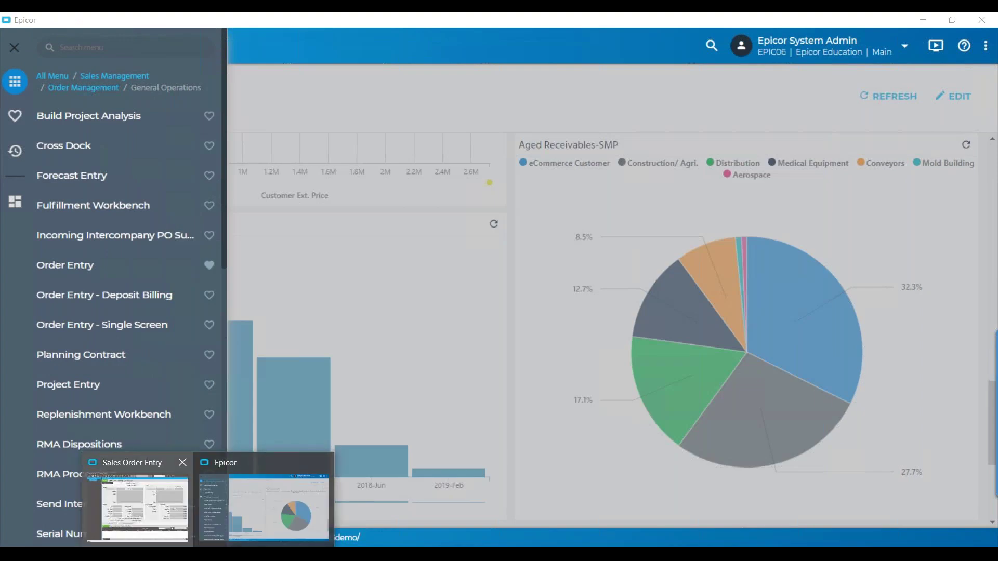
{"action": "left_click", "coordinate": [147, 471]}
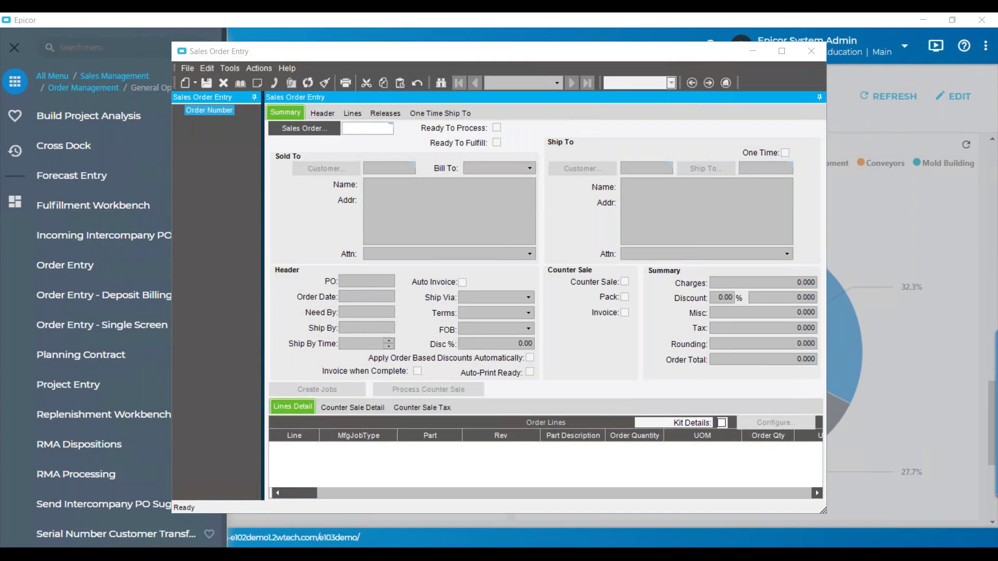
Refresh the console's Sessions list and select the single in-use DefaultUser session
{"action": "left_click", "coordinate": [187, 547]}
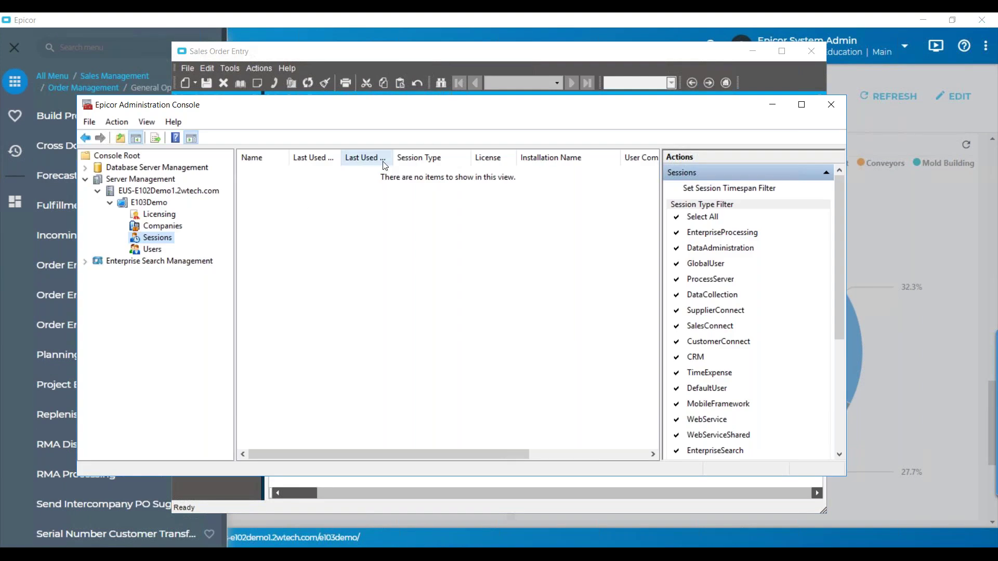
{"action": "left_click", "coordinate": [126, 123]}
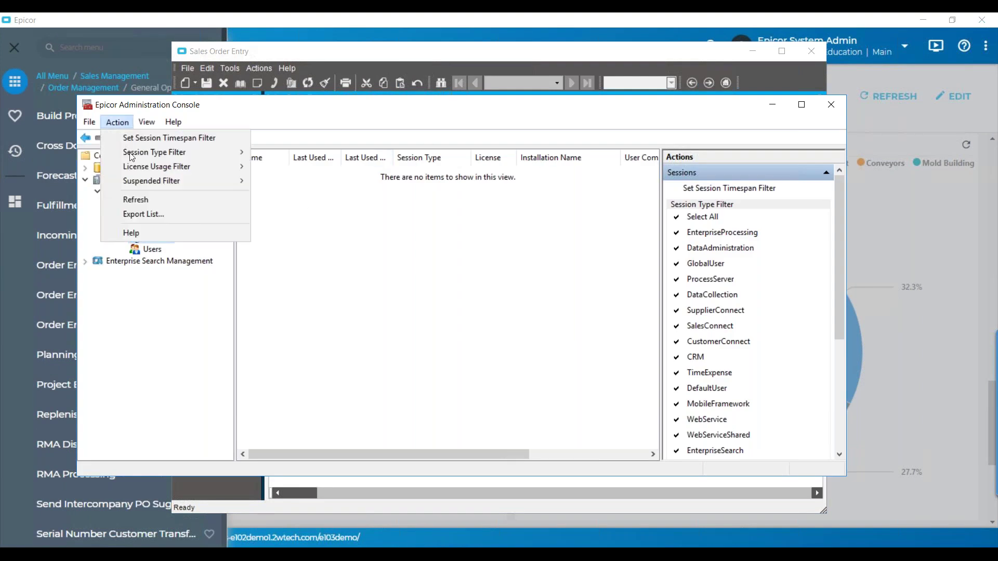
{"action": "left_click", "coordinate": [133, 202]}
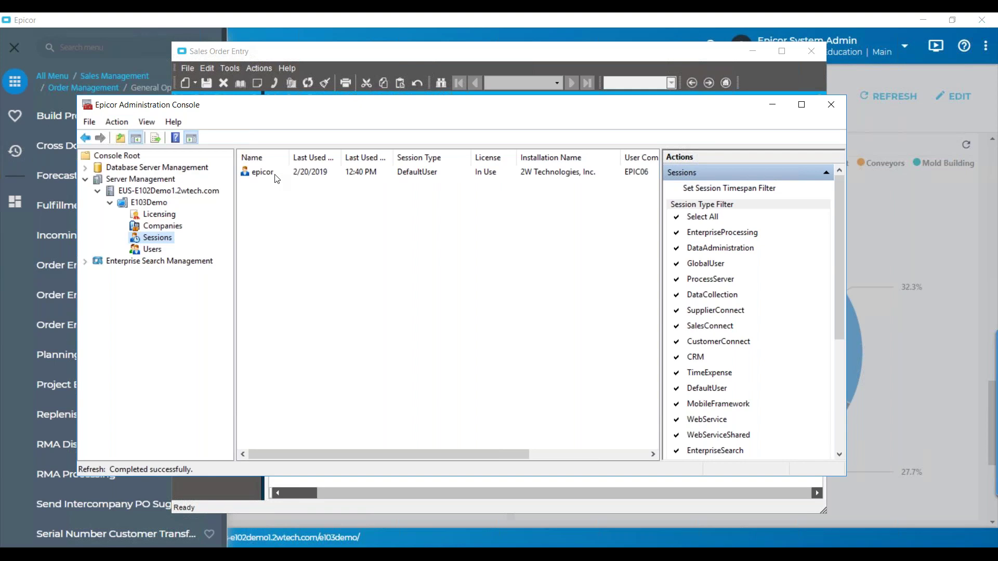
{"action": "left_click", "coordinate": [286, 173]}
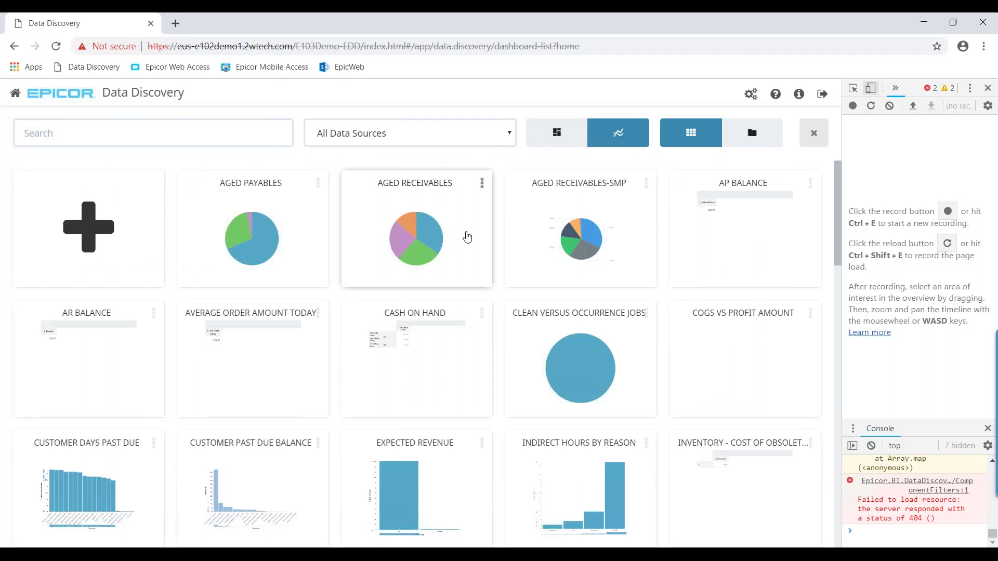
Open the Aged Receivables-SMP chart and drill into its eCommerce Customer slice
{"action": "left_click", "coordinate": [559, 235]}
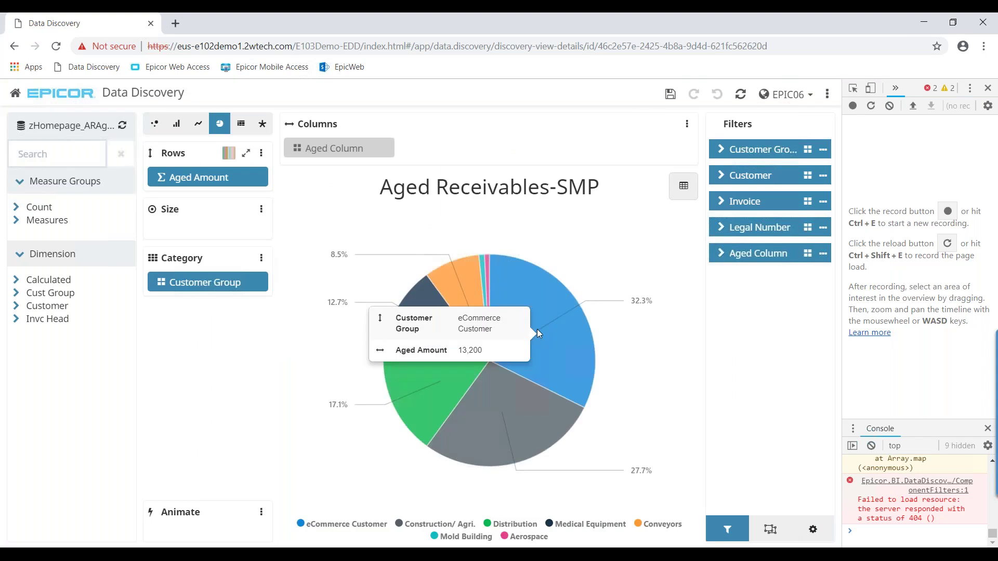
{"action": "left_click", "coordinate": [538, 329]}
{"action": "left_click", "coordinate": [754, 279]}
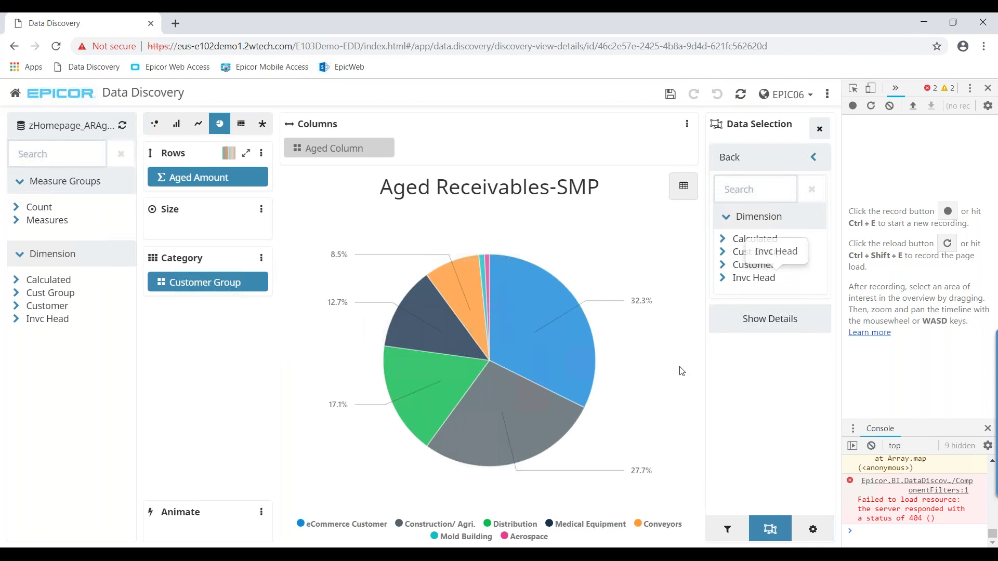
{"action": "key", "text": "alt+Tab"}
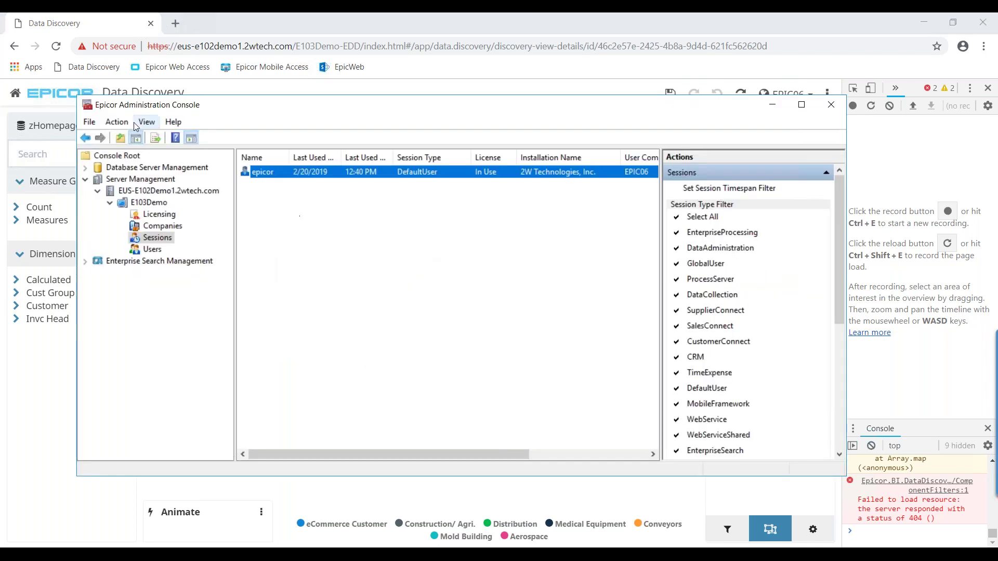
Refresh the E103Demo Sessions node from its context menu, still showing one DefaultUser session
{"action": "left_click", "coordinate": [117, 122]}
{"action": "mouse_move", "coordinate": [147, 122]}
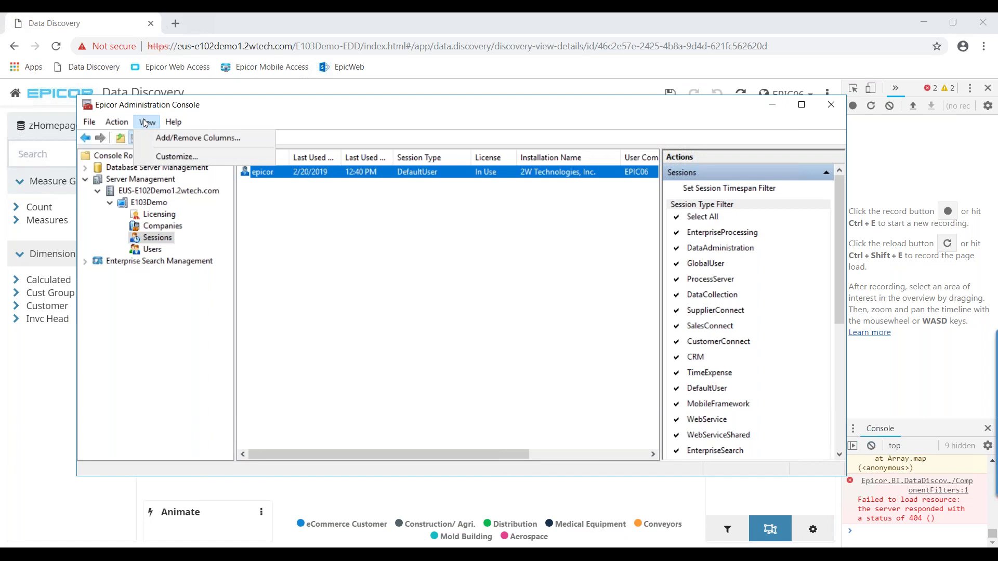
{"action": "left_click", "coordinate": [464, 296]}
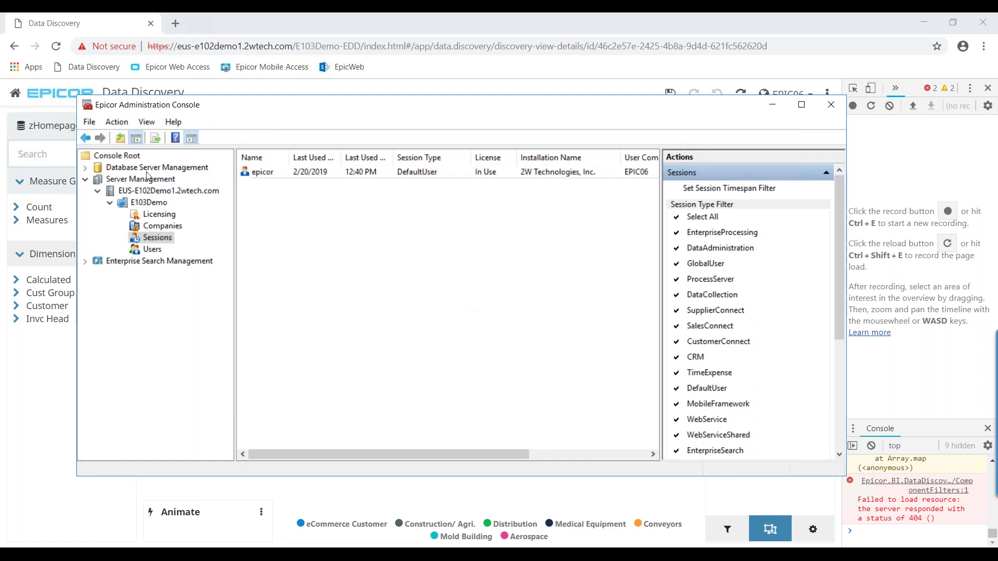
{"action": "left_click", "coordinate": [159, 242]}
{"action": "right_click", "coordinate": [159, 242]}
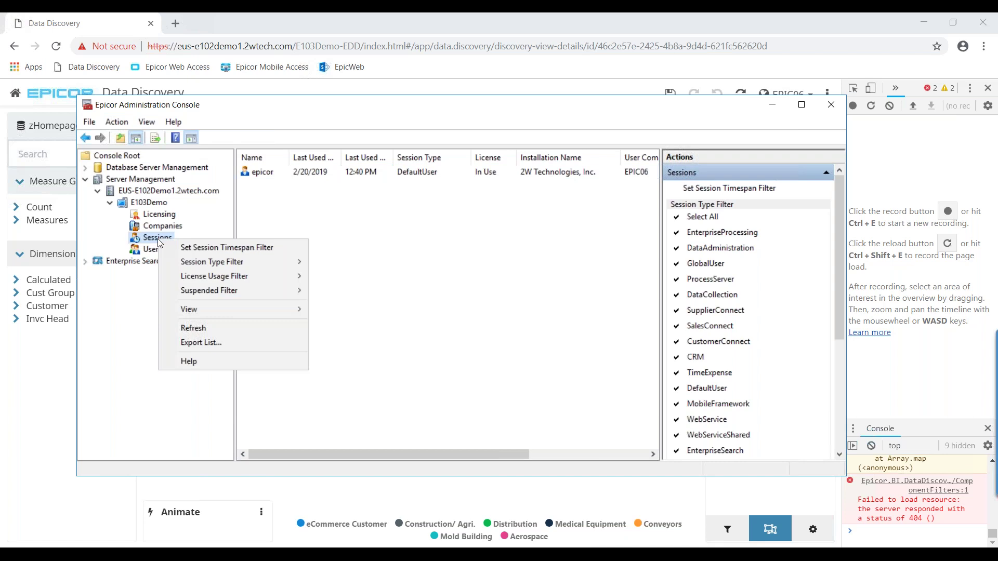
{"action": "left_click", "coordinate": [194, 329]}
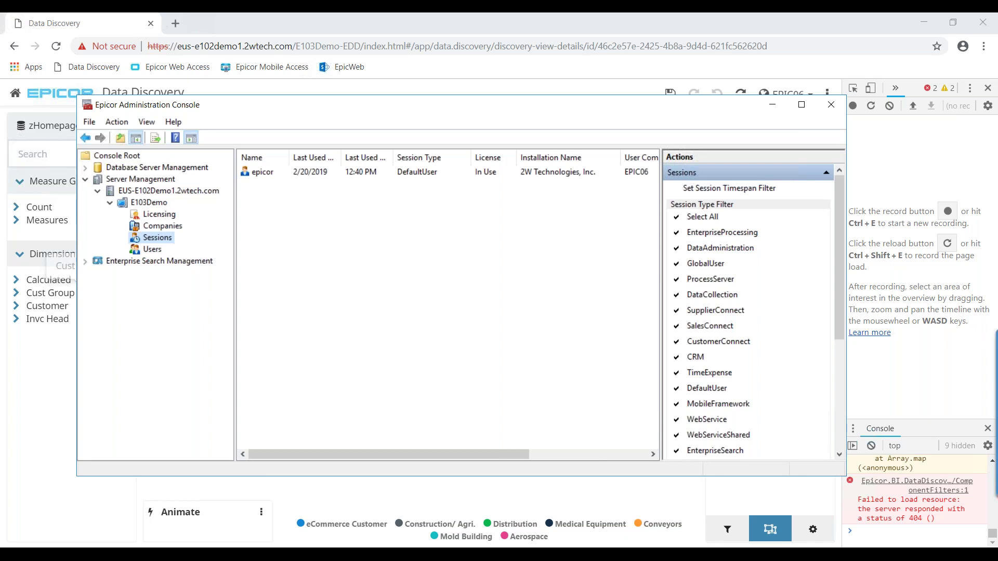
{"action": "left_click", "coordinate": [162, 206]}
Open E103Demo's Application Server Configuration on the Extensions tab, showing Epicor Web Access installed
{"action": "right_click", "coordinate": [162, 205]}
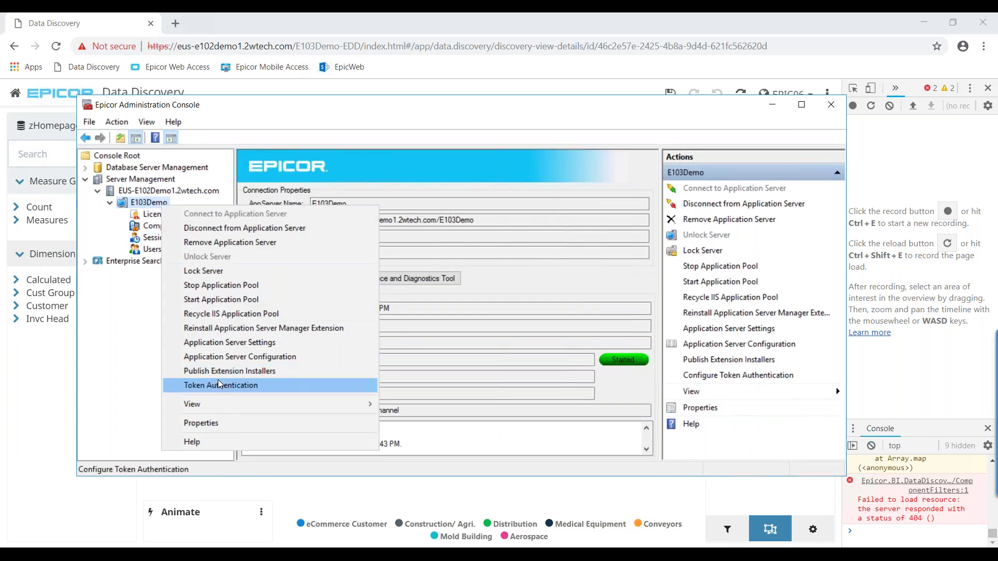
{"action": "left_click", "coordinate": [227, 359]}
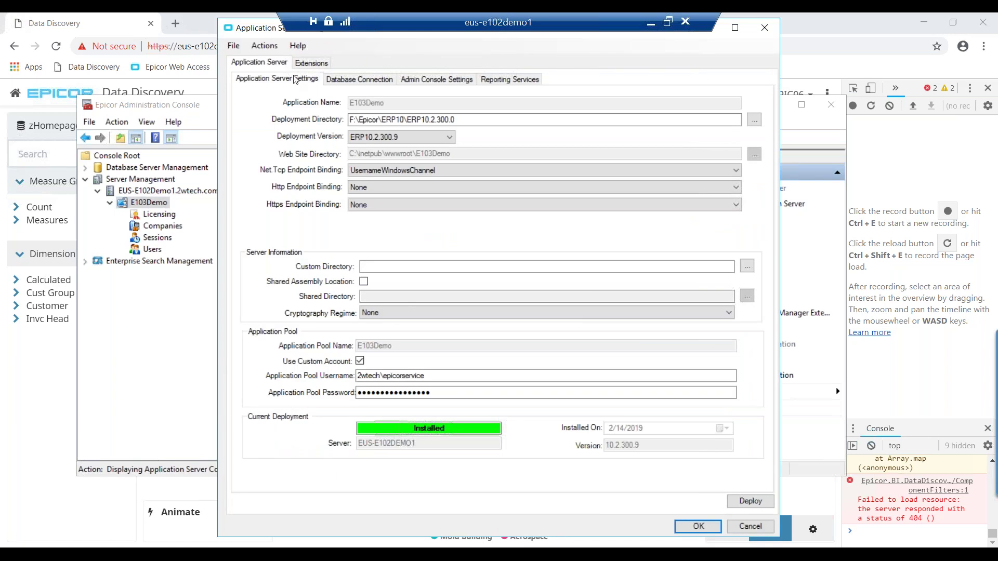
{"action": "left_click", "coordinate": [313, 62]}
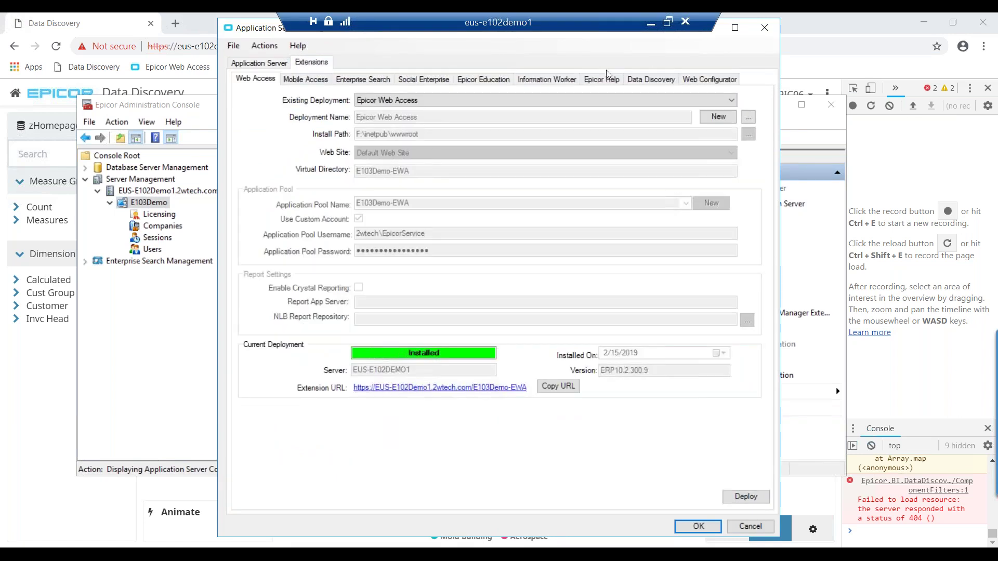
Check the Data Discovery extension, close the configuration, and view E103Demo licensing expiring 2/14/2020
{"action": "left_click", "coordinate": [656, 80]}
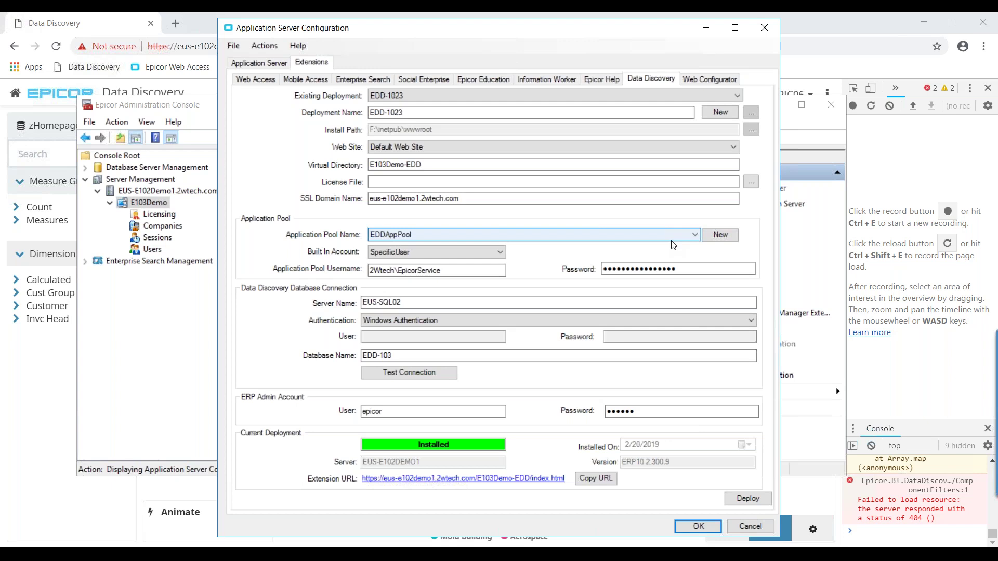
{"action": "left_click", "coordinate": [180, 316]}
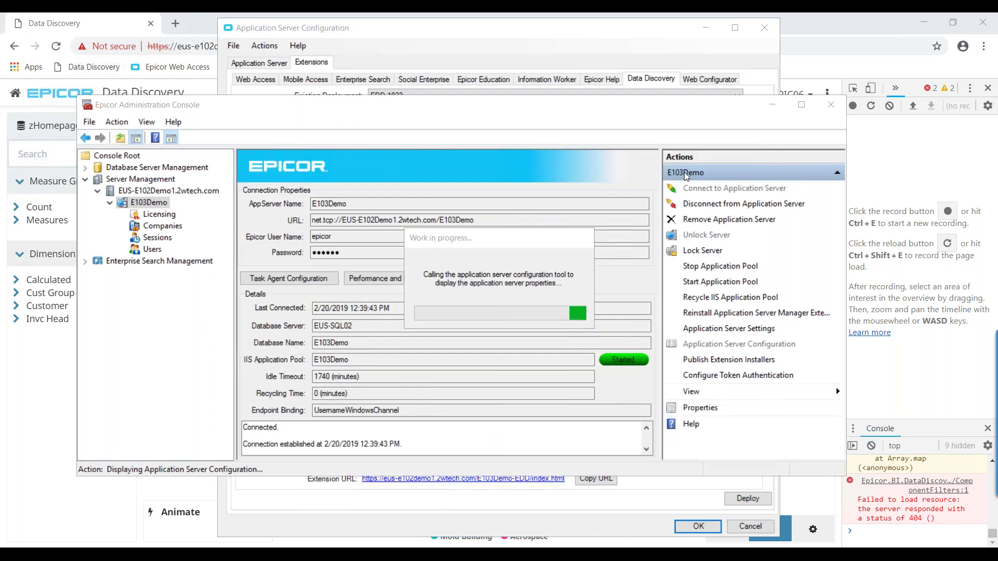
{"action": "left_click", "coordinate": [765, 28]}
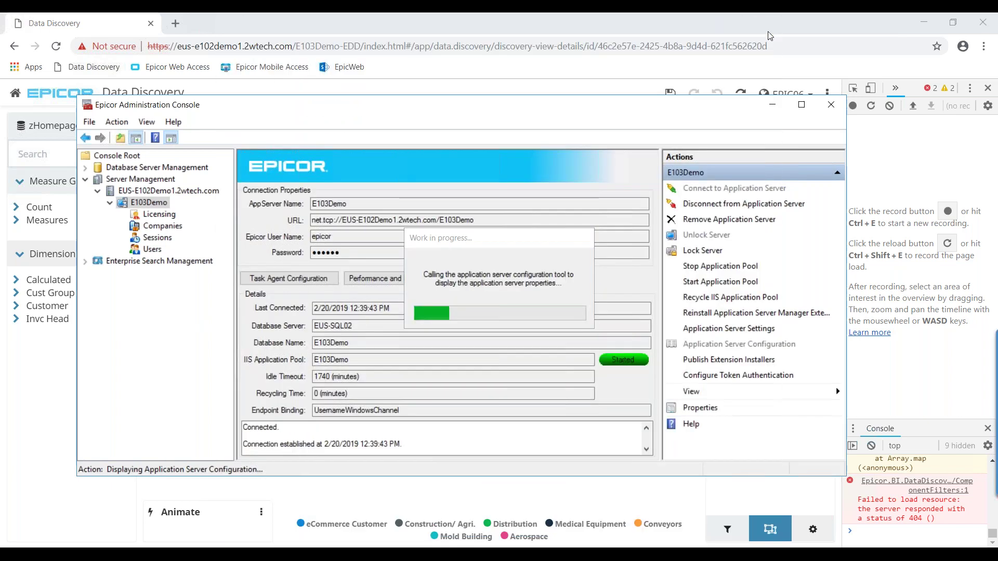
{"action": "left_click", "coordinate": [156, 216]}
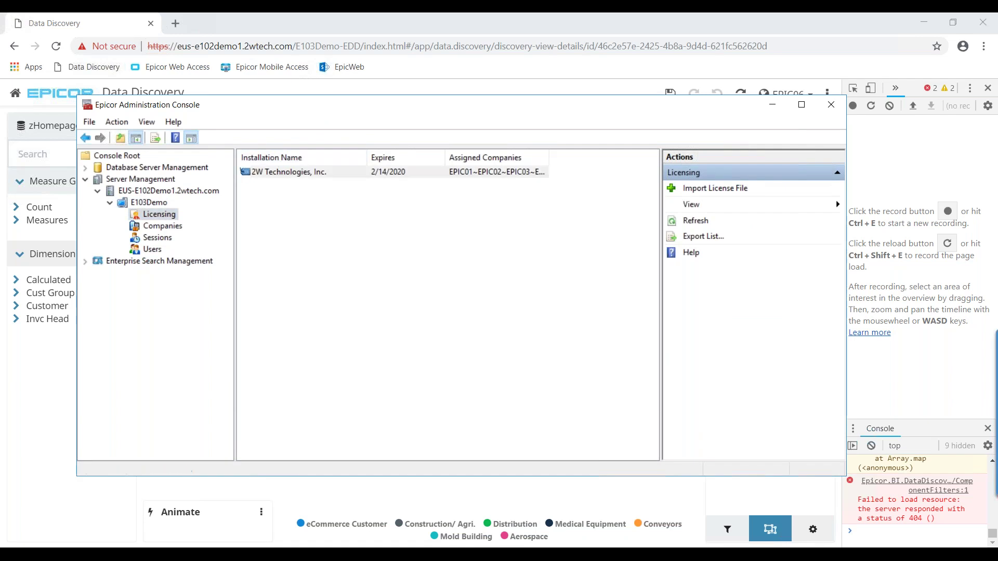
Select the 2W Technologies, Inc. license row and close the Administration Console
{"action": "left_click", "coordinate": [291, 172]}
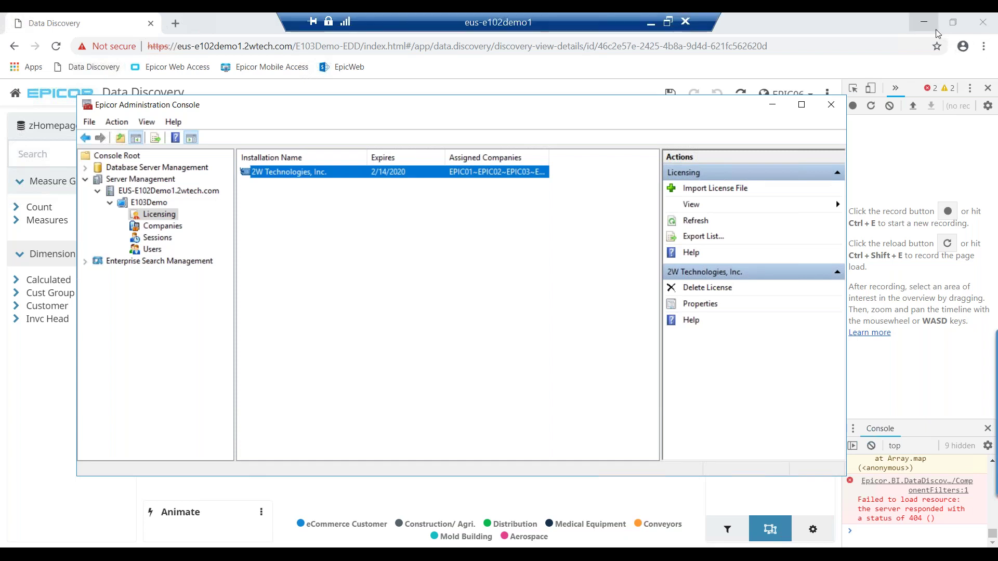
{"action": "left_click", "coordinate": [816, 83]}
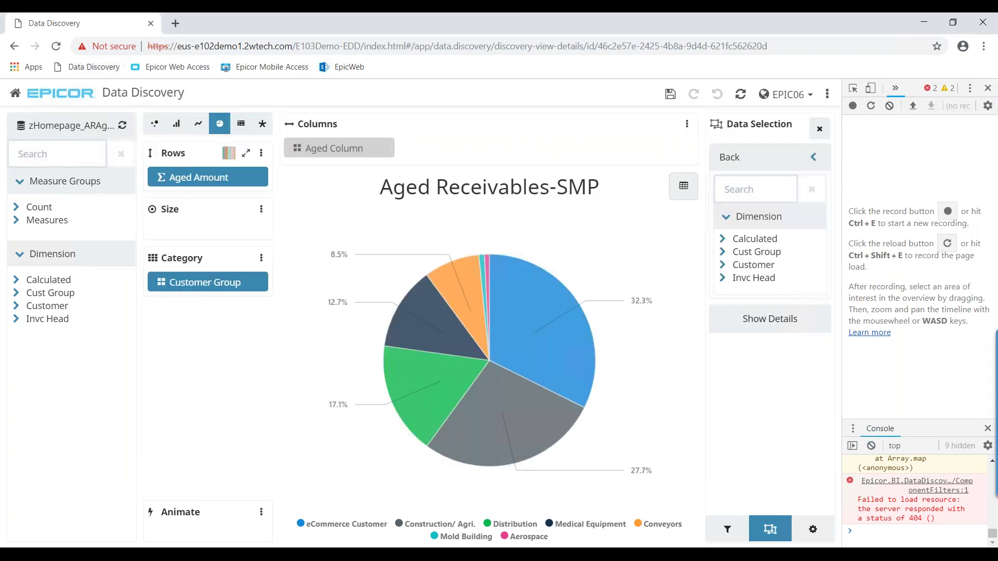
Close DevTools, return to the Data Discovery dashboard gallery, and confirm logging out
{"action": "left_click", "coordinate": [989, 87]}
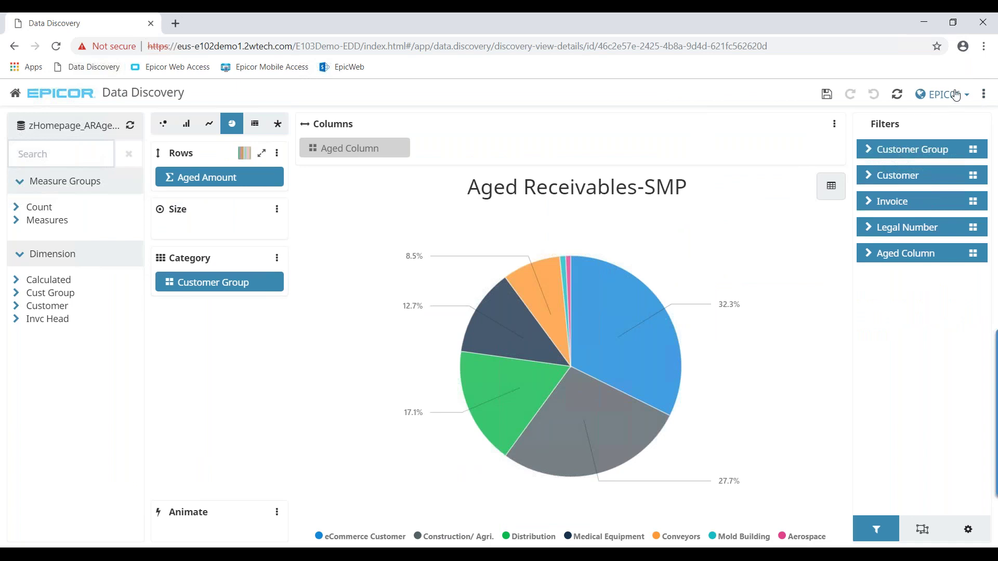
{"action": "left_click", "coordinate": [16, 90]}
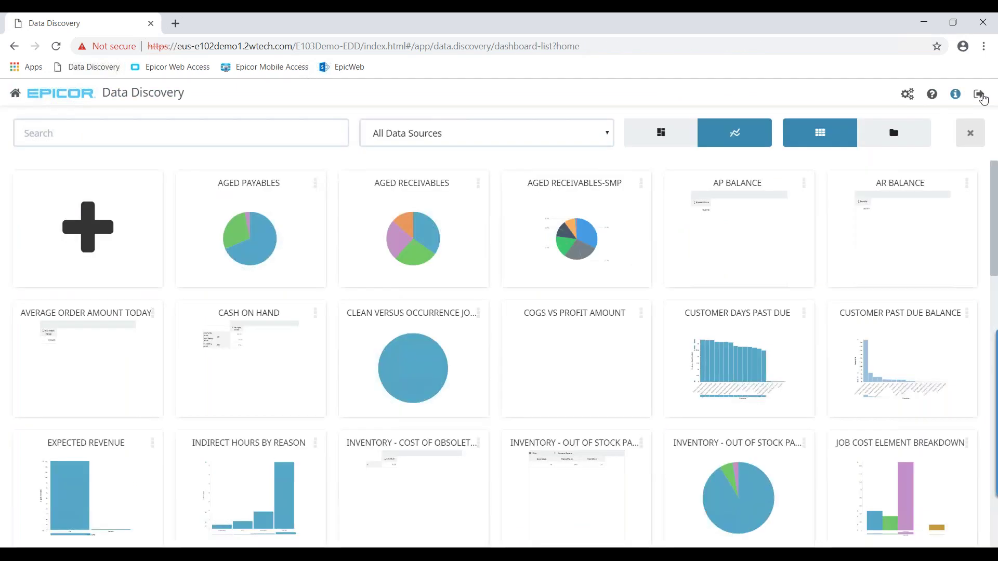
{"action": "left_click", "coordinate": [980, 95]}
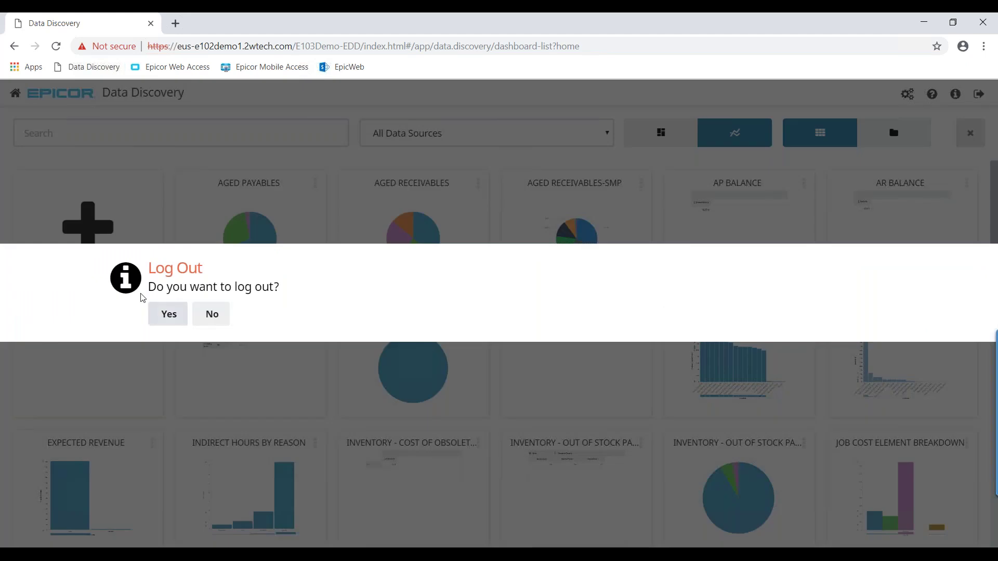
{"action": "left_click", "coordinate": [169, 314]}
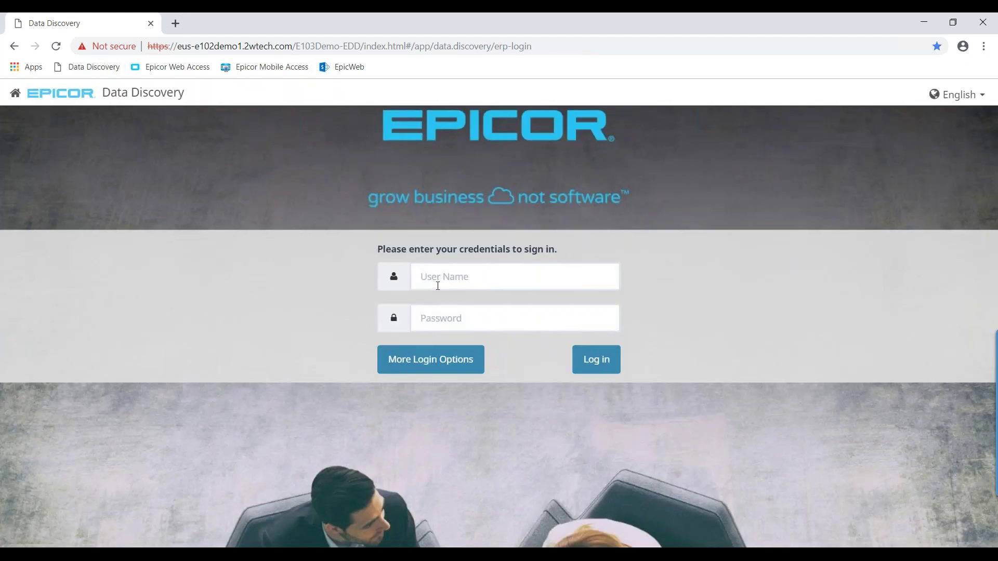
Open Epicor-Data-Discovery-FS-ENS.pdf in Acrobat Reader at page 3 of 3, About Epicor
{"action": "left_click", "coordinate": [437, 279]}
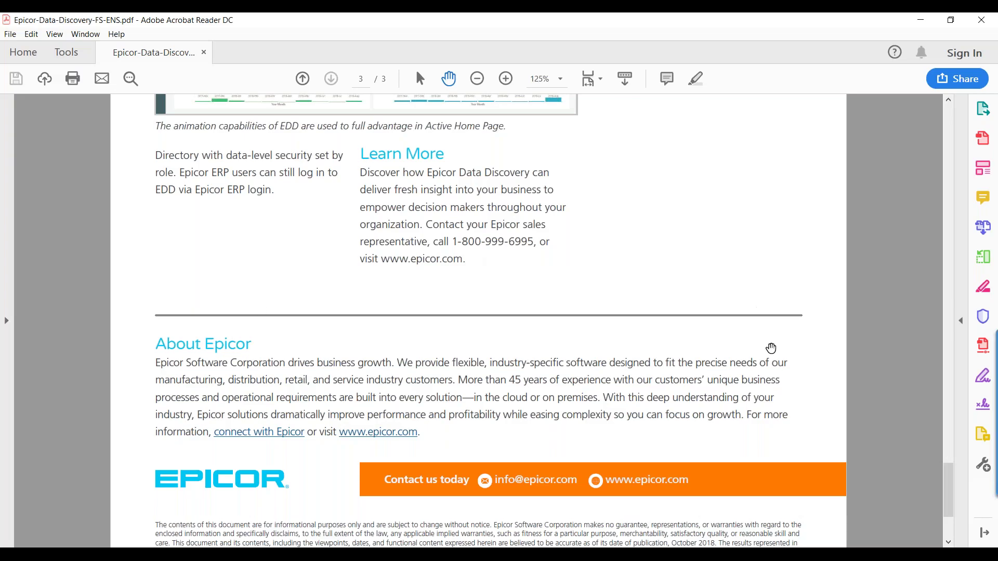
Scroll back to page 1 of the fact sheet, showing the Epicor Data Discovery overview
{"action": "left_click_drag", "start_coordinate": [948, 464], "coordinate": [946, 113]}
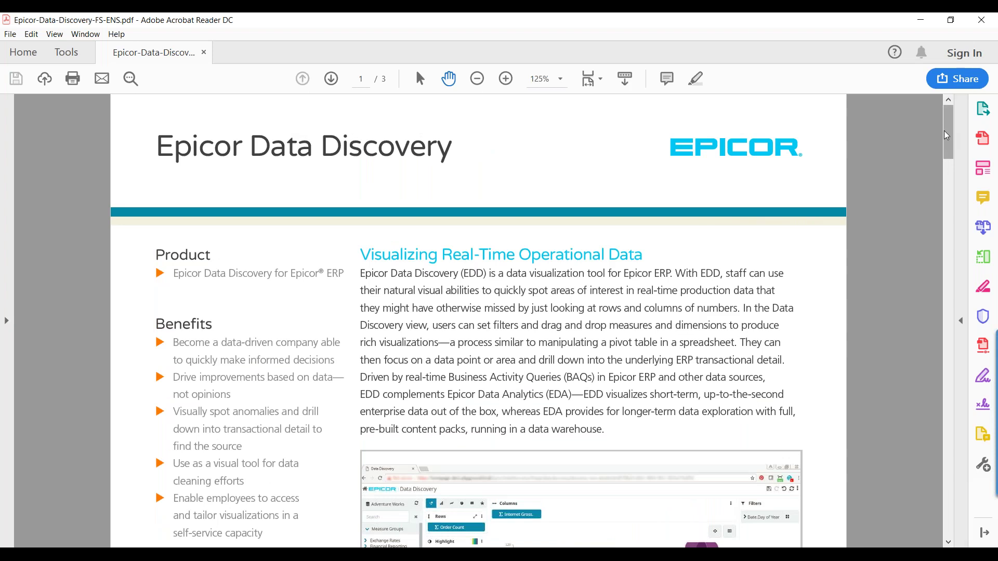
Scroll through the fact sheet's Requirements page, then show the Q & A Session slide full screen
{"action": "left_click_drag", "start_coordinate": [949, 136], "coordinate": [952, 399]}
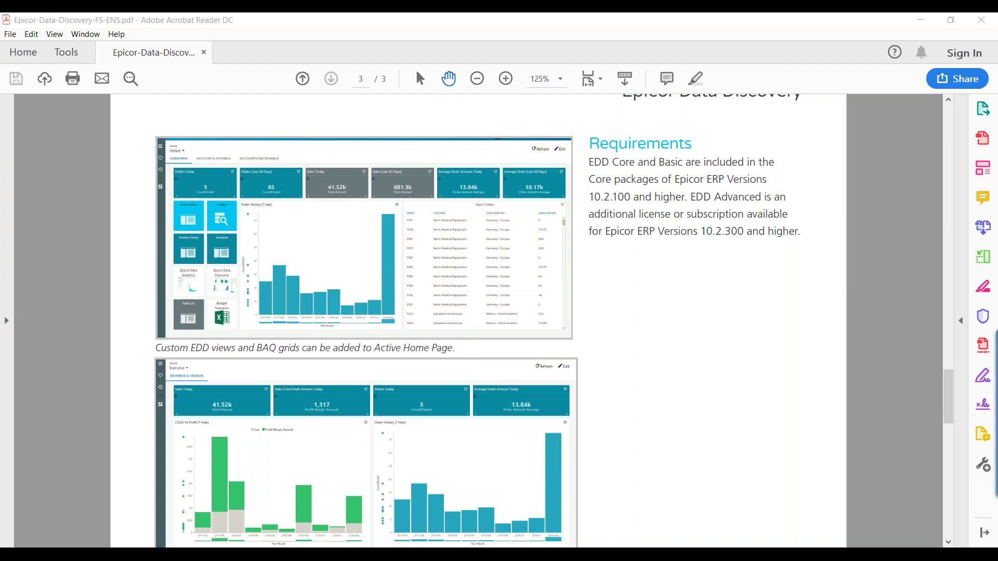
{"action": "key", "text": "shift+F5"}
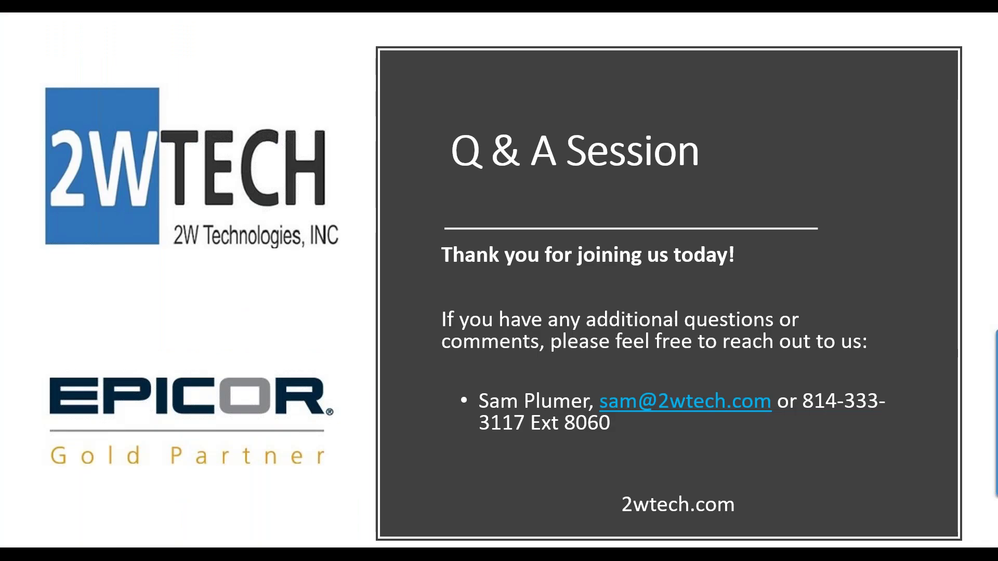